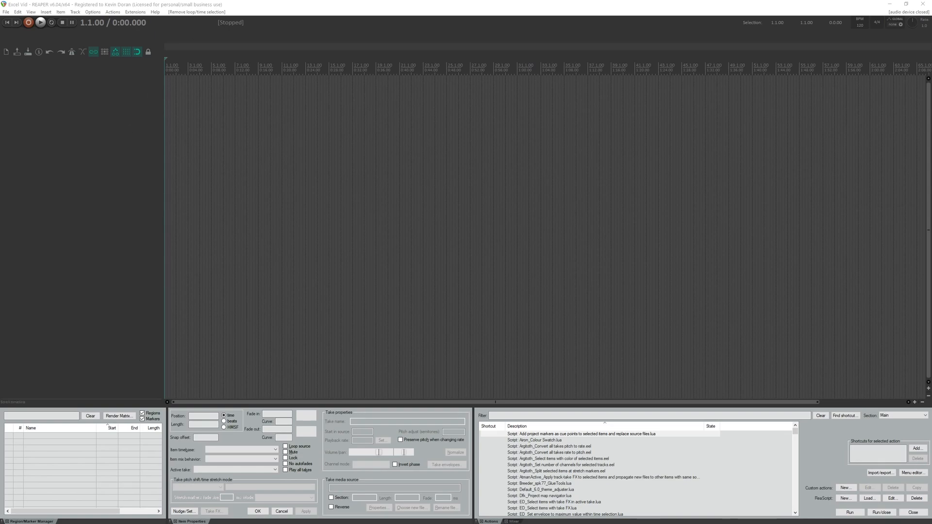
In File Explorer, open the SFX folder and copy the paths of the Explosions, Impacts and Whooshes subfolders.
key("alt+Tab")
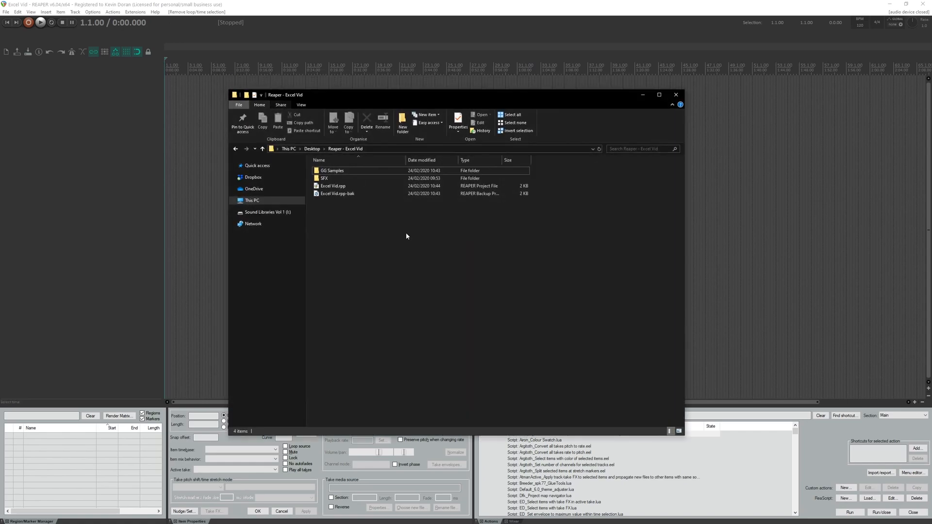
double_click(343, 183)
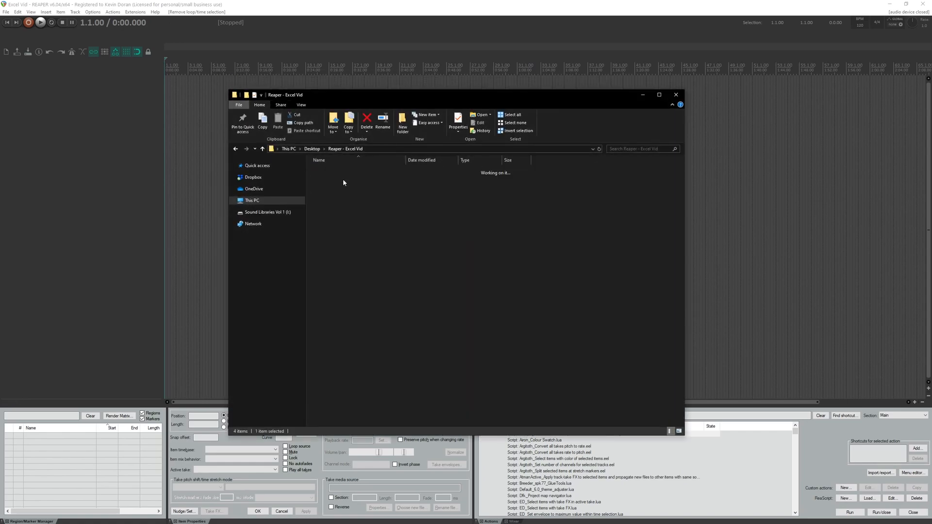
left_click_drag(378, 220, 331, 172)
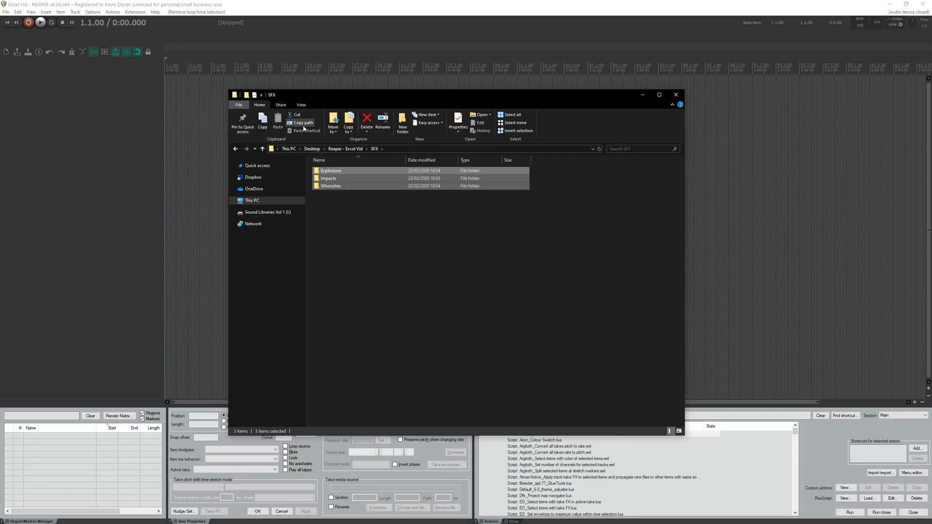
left_click(304, 126)
Switch to Excel and paste the three copied folder paths into column A starting at cell A1.
key("alt+Tab")
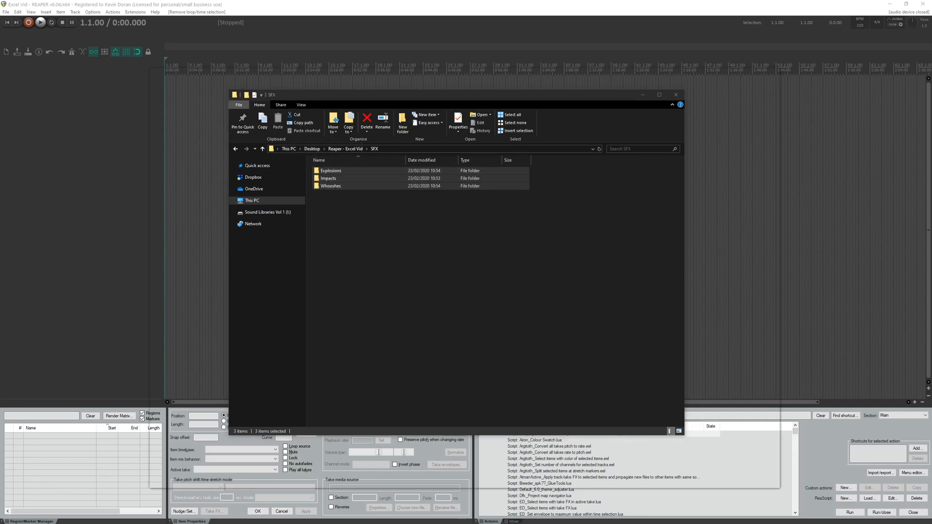
left_click(189, 160)
type("C:\\Users\\kevin\\Desktop\\Reaper - Excel Vid\\SFX\\Explosions C:\\Users\\kevin\\Desktop\\Reaper - Excel Vid\\SFX\\Impacts C:\\Users\\kevin\\Desktop\\Reaper - Excel Vid\\SFX\\Whooshes")
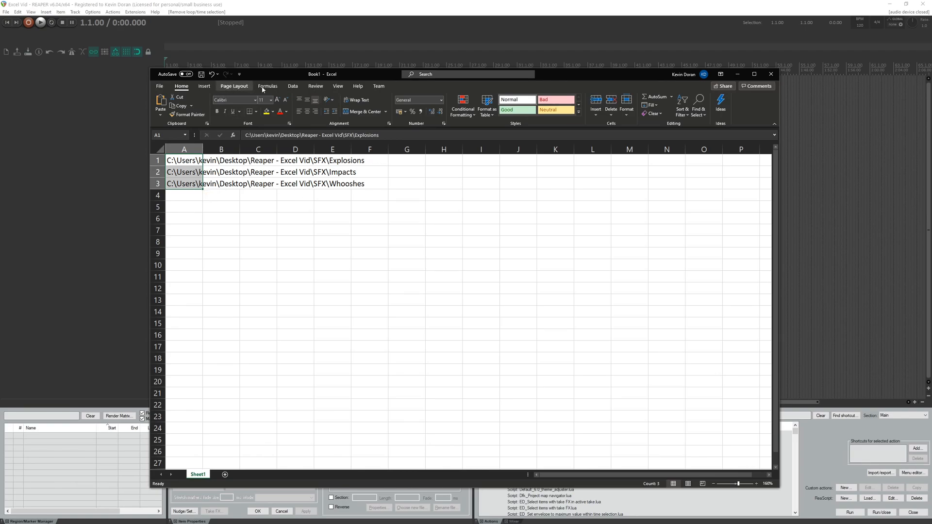
Split the paths in column A into separate columns with Text to Columns, as delimited data using the custom delimiter "\".
left_click(293, 88)
left_click(506, 104)
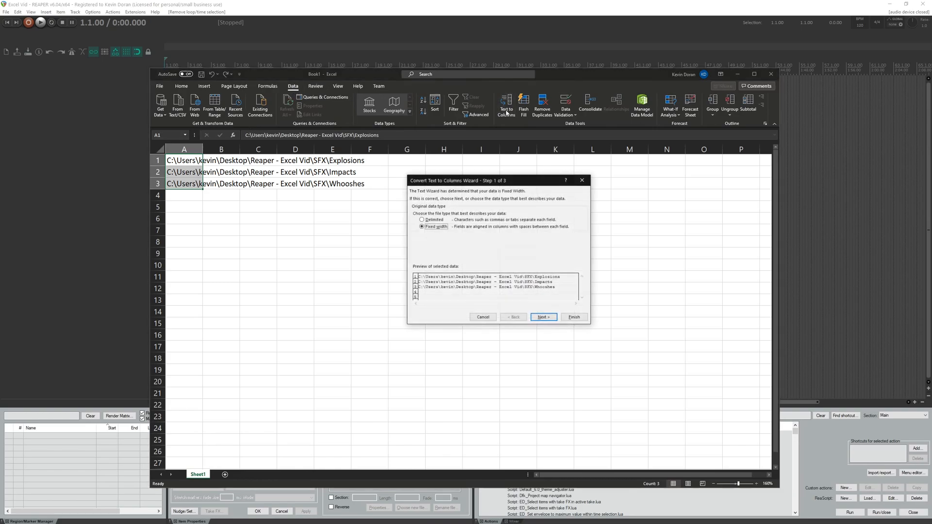
left_click(433, 221)
left_click(544, 317)
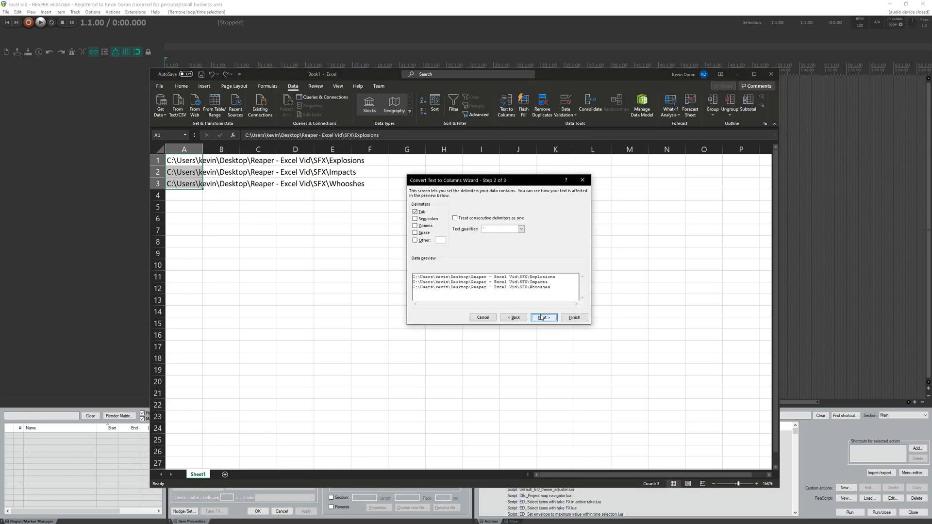
left_click(438, 240)
type("\\")
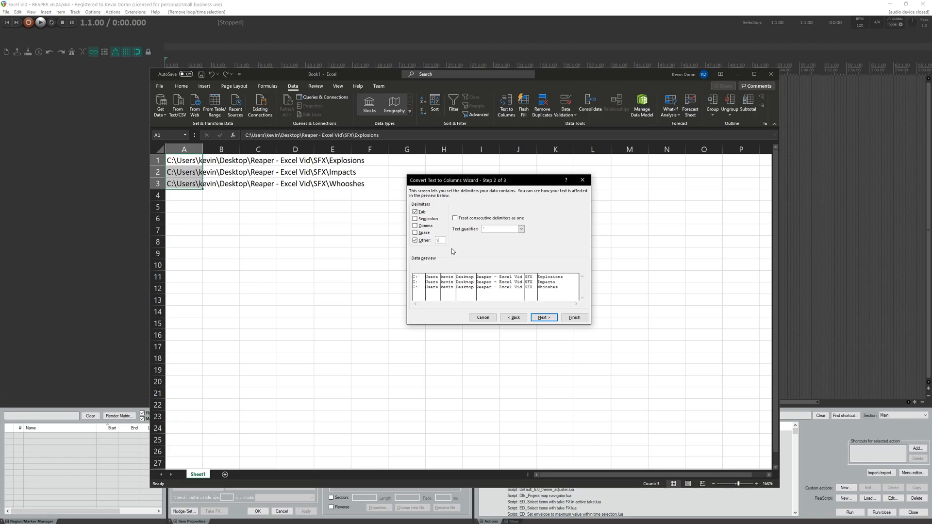
left_click(544, 317)
left_click(574, 317)
Copy the folder names Explosions, Impacts and Whooshes from cells G1:G3.
left_click(411, 163)
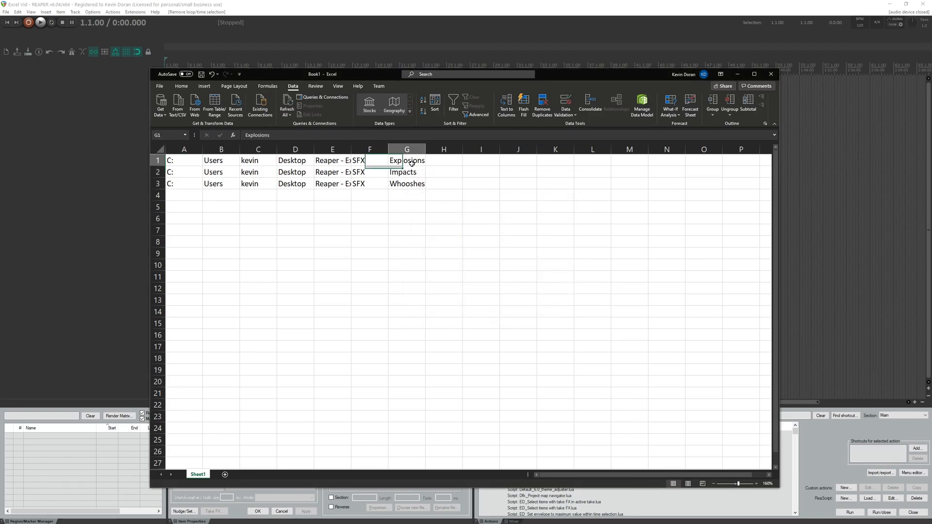
key("ctrl+shift+Down")
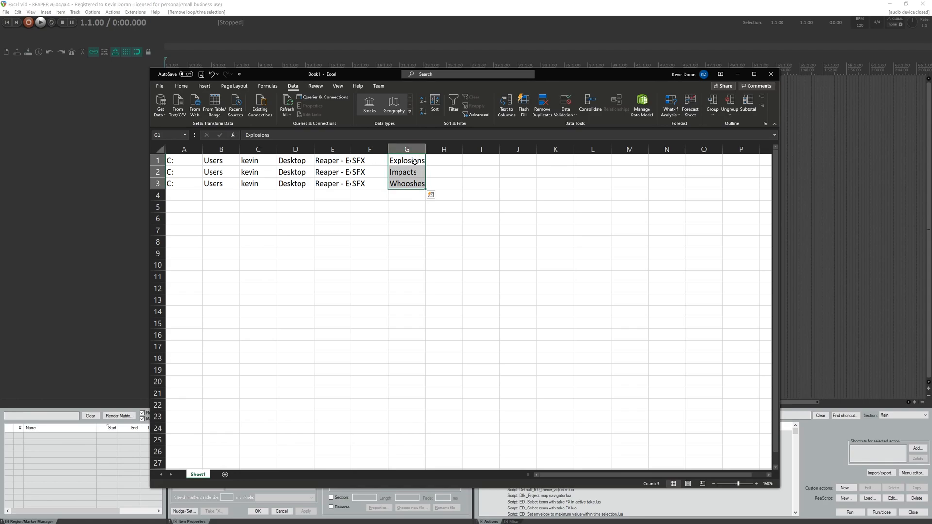
right_click(414, 164)
left_click(434, 179)
Switch to REAPER and insert three new tracks in the empty project.
left_click(89, 127)
right_click(83, 97)
left_click(107, 111)
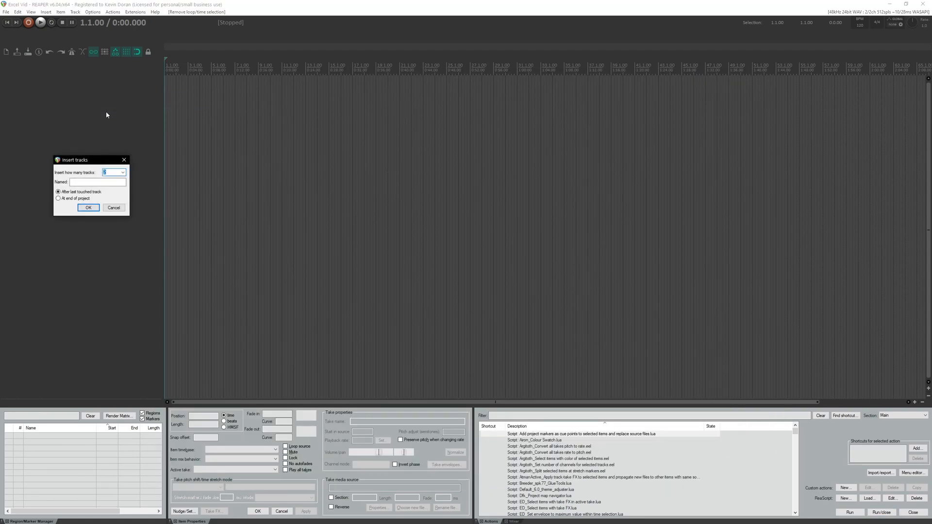
key("Return")
Find actions matching "clip track" and run the script cfillion_Rename selected tracks from clipboard lines.lua on the new tracks.
left_click(503, 417)
type("clip track")
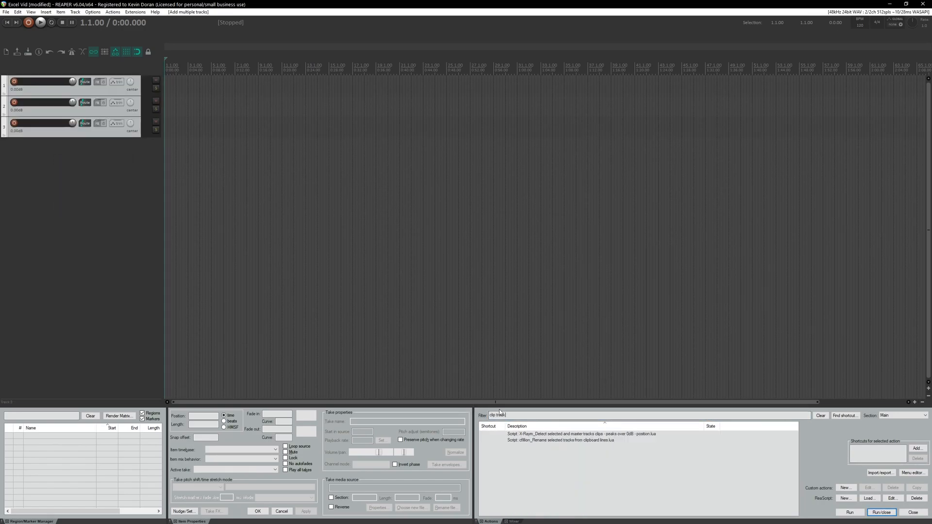
left_click(535, 441)
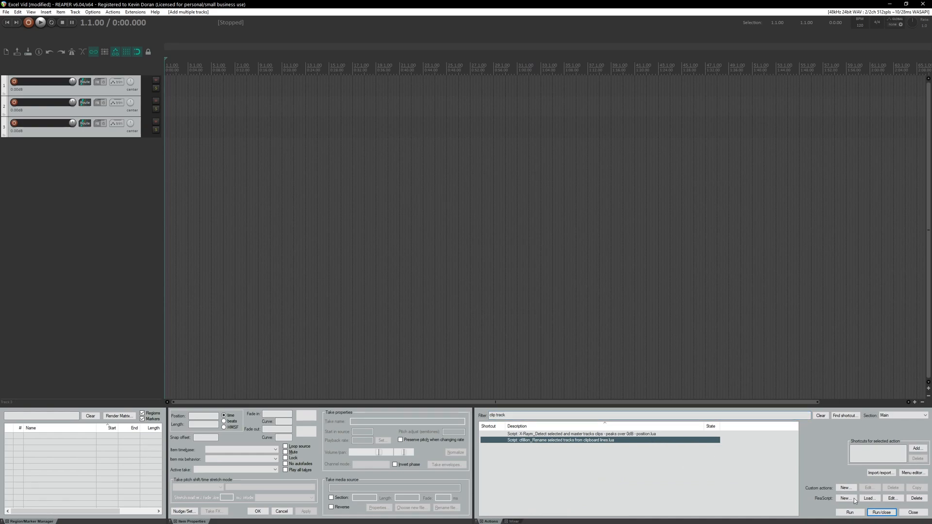
left_click(850, 513)
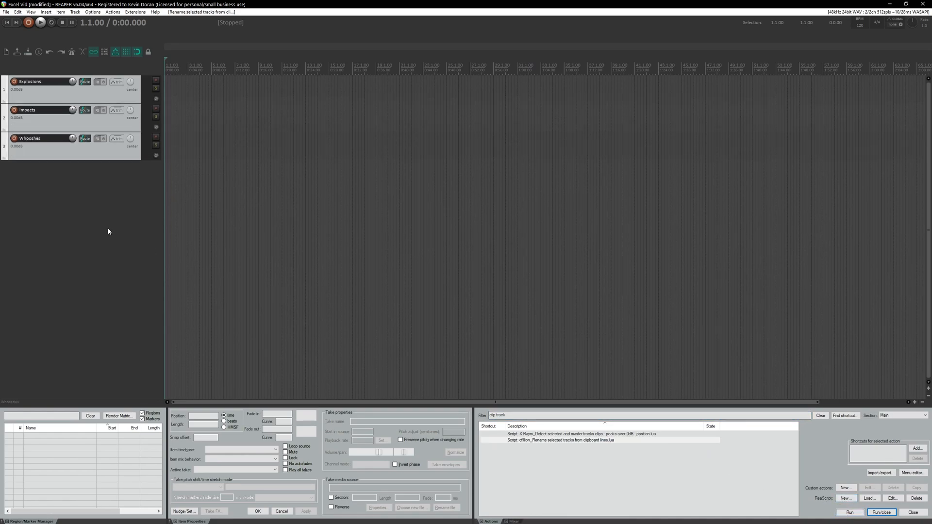
scroll(116, 216, "down", 1)
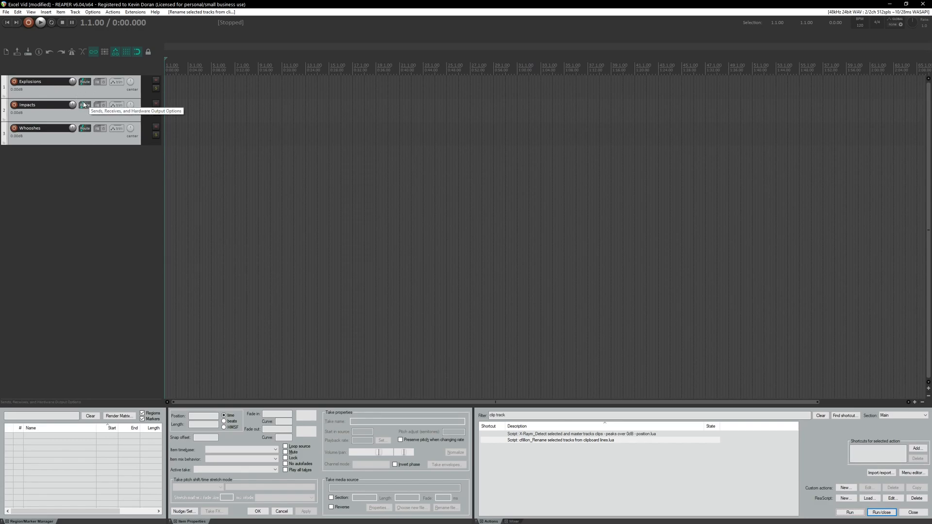
scroll(107, 142, "down", 2)
scroll(108, 146, "up", 1)
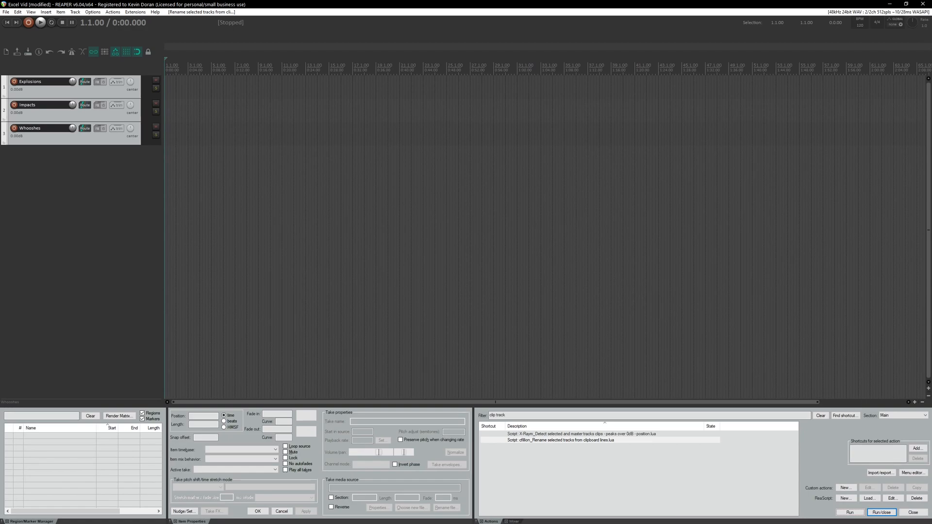
Switch to File Explorer, open the GG Samples folder inside Reaper - Excel Vid, and select gg_43_dyn3.wav.
key("alt+Tab")
left_click(452, 210)
left_click(352, 149)
double_click(335, 171)
left_click_drag(476, 386, 623, 179)
left_click(622, 178)
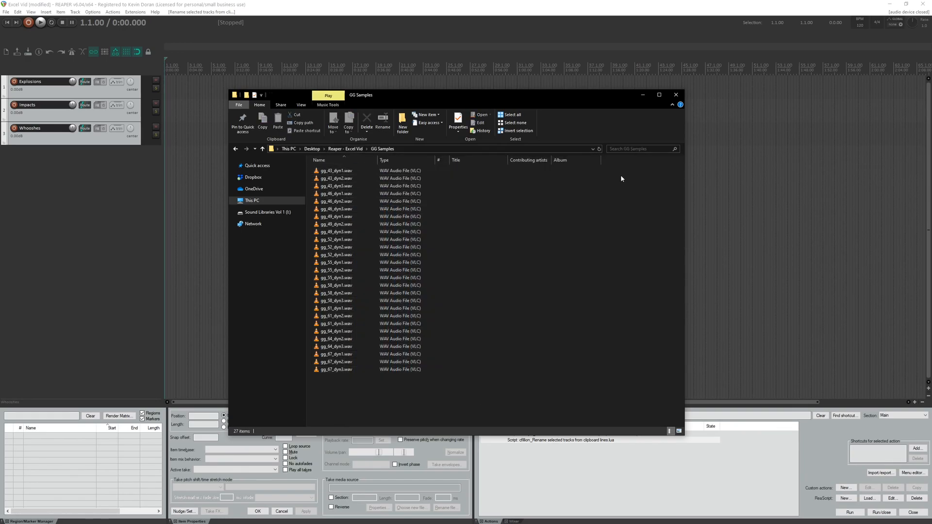
left_click(341, 187)
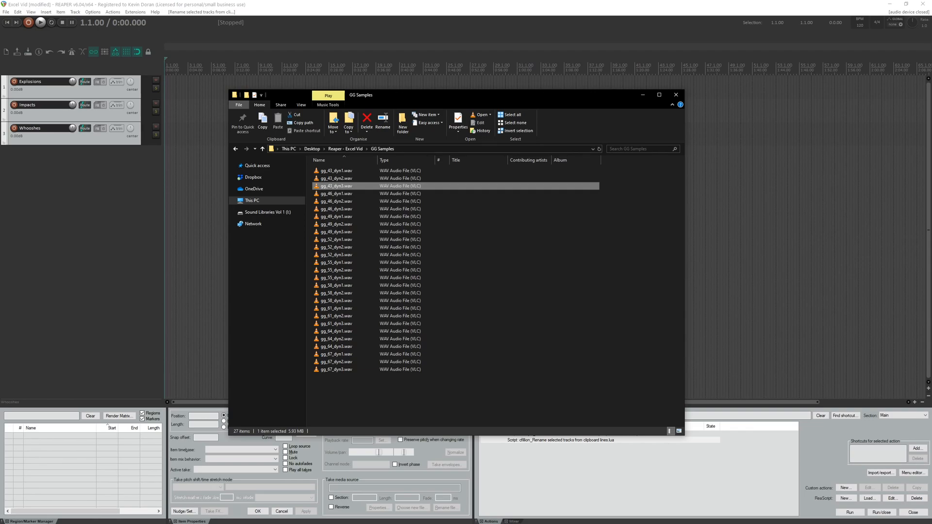
Switch to Excel and enter 43 in cell A5.
key("alt+Tab")
left_click_drag(352, 76, 341, 109)
type("43")
key("Return")
key("Up")
Enter the formula =(A5+3) in cell A6 and fill it down to A15.
left_click(189, 251)
type("=")
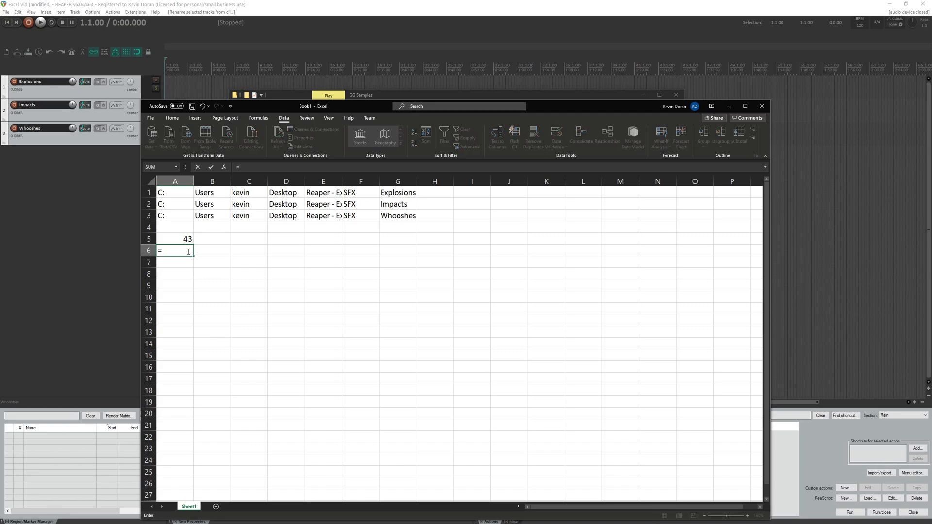
type("(a5+3)")
key("Return")
key("Up")
left_click_drag(192, 266, 186, 357)
Copy the numbers 43 to 67 in cells A5:A13.
left_click(187, 243)
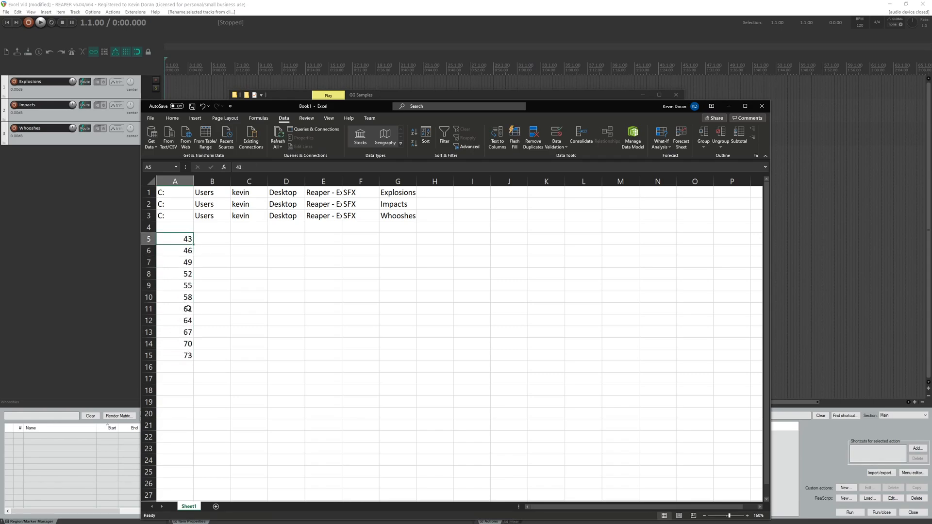
left_click(187, 332, "shift")
left_click_drag(376, 111, 370, 74)
right_click(182, 294)
left_click(210, 316)
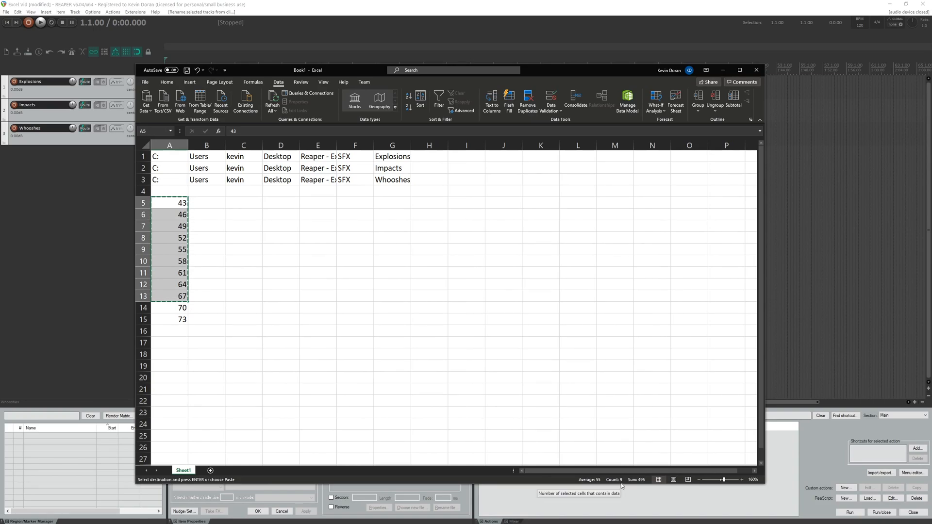
Switch to REAPER, insert nine tracks after Whooshes, and rename them from the clipboard lines with the cfillion script.
left_click(722, 70)
left_click(77, 159)
right_click(78, 166)
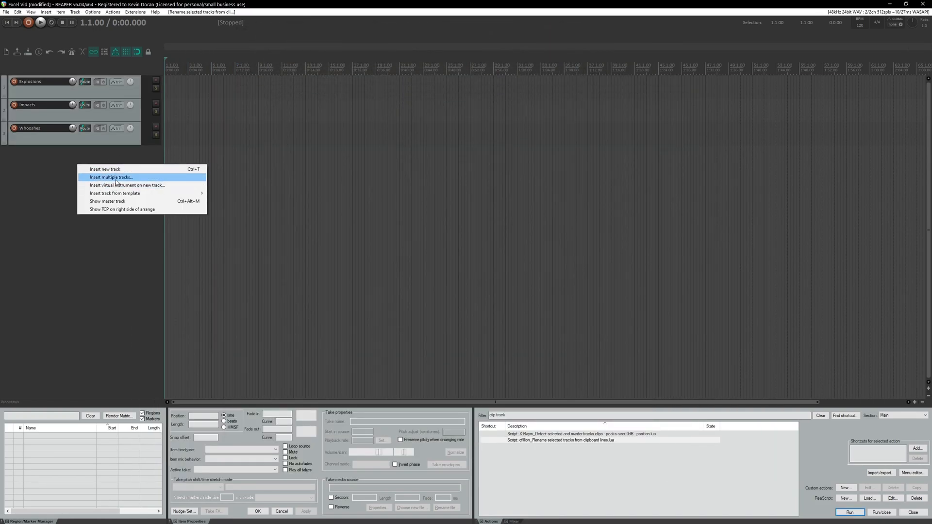
left_click(116, 178)
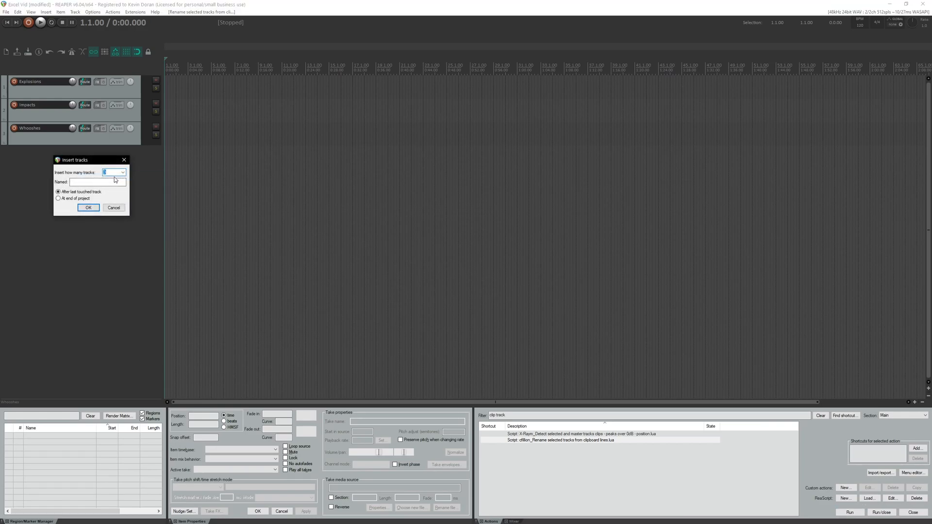
left_click(84, 208)
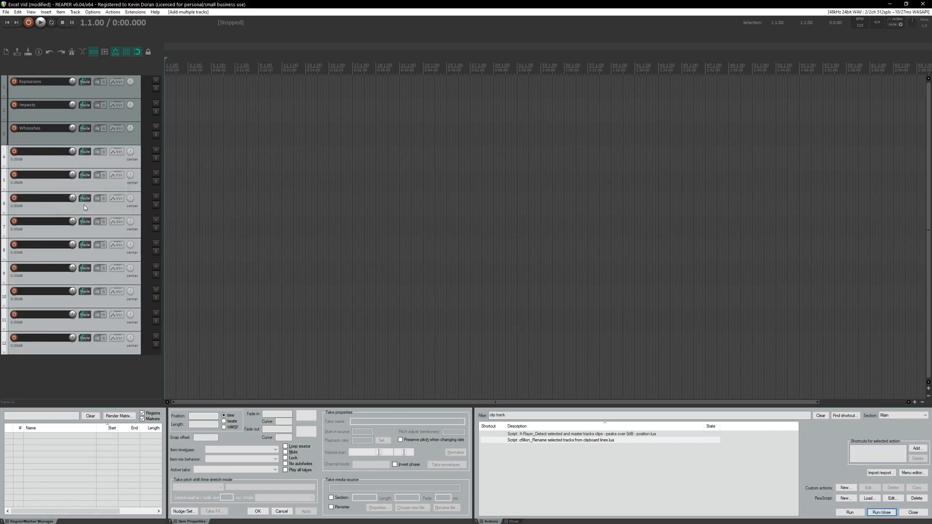
double_click(556, 441)
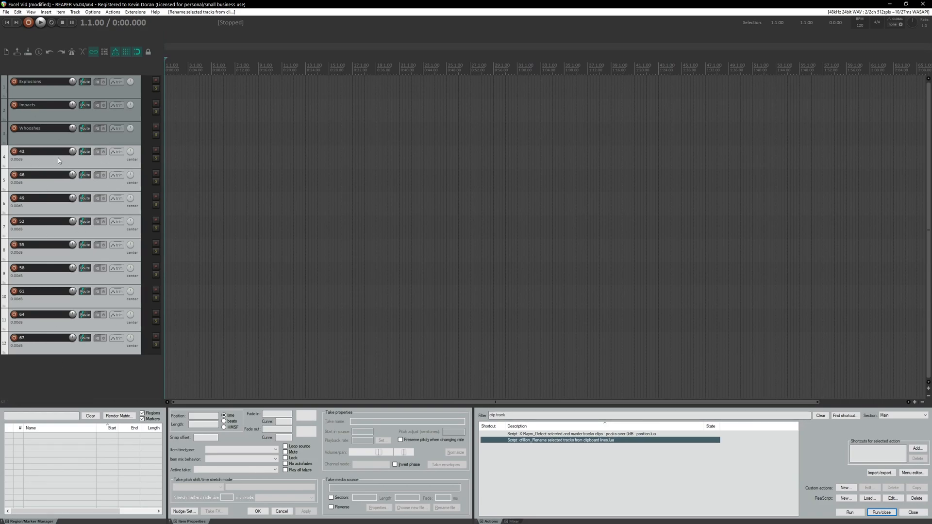
Insert a new track directly below Whooshes and name it Samples.
right_click(61, 141)
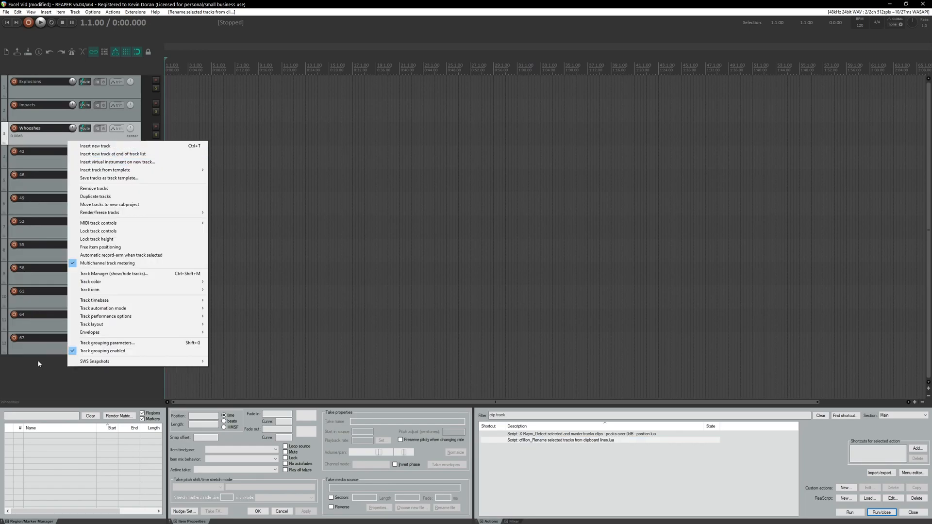
right_click(48, 379)
left_click(60, 384)
double_click(42, 151)
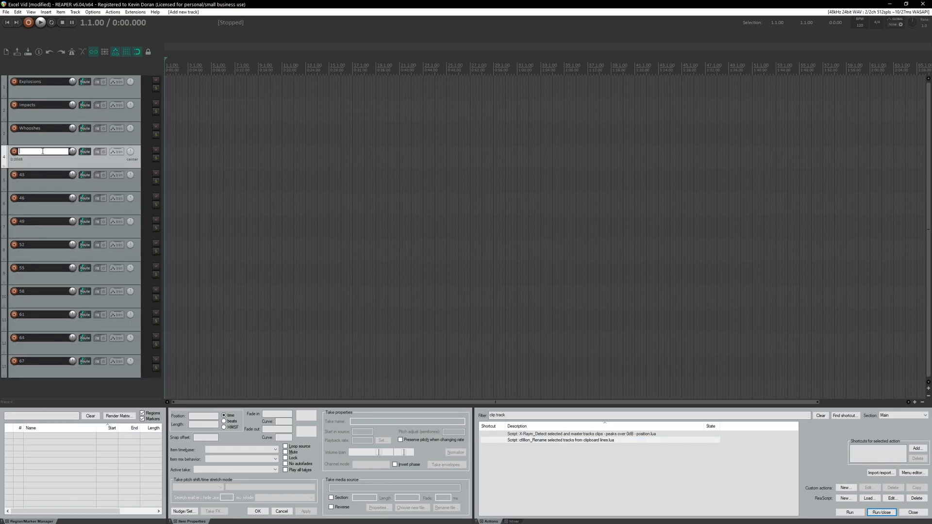
type("Samples")
key("Return")
Nest tracks 43 through 67 as child tracks inside the Samples track.
left_click(51, 184)
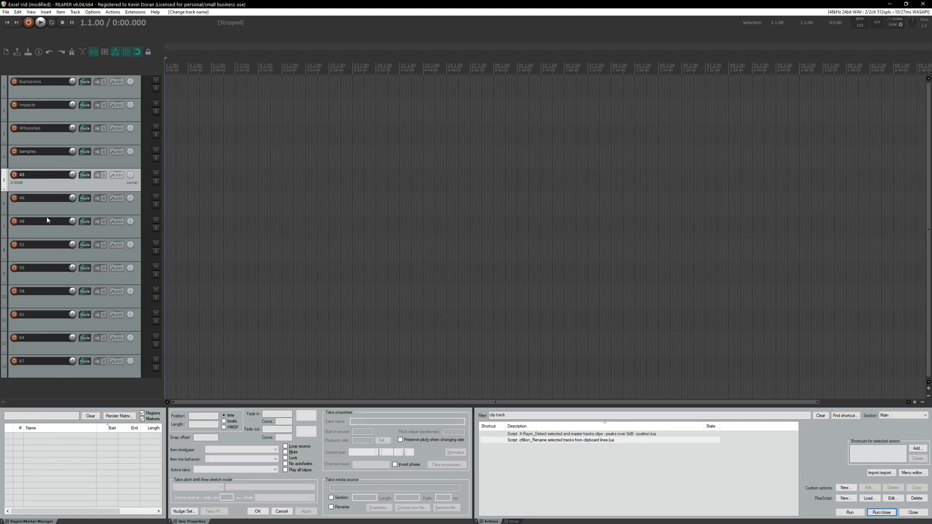
left_click(45, 371, "shift")
left_click_drag(37, 188, 42, 161)
left_click(49, 186)
Import all WAV files from the GG Samples folder sequentially onto the single Samples track, starting at the project's beginning.
key("alt+Tab")
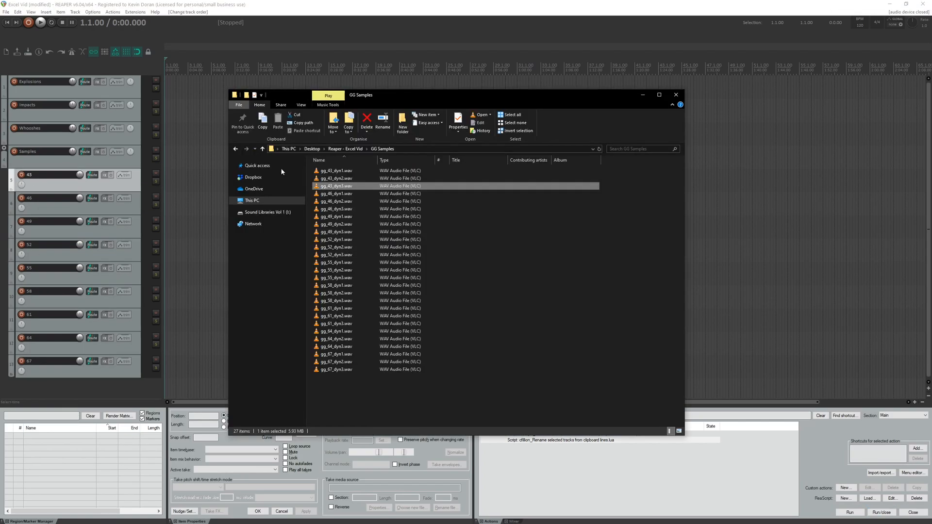
key("ctrl+a")
left_click_drag(334, 171, 142, 161)
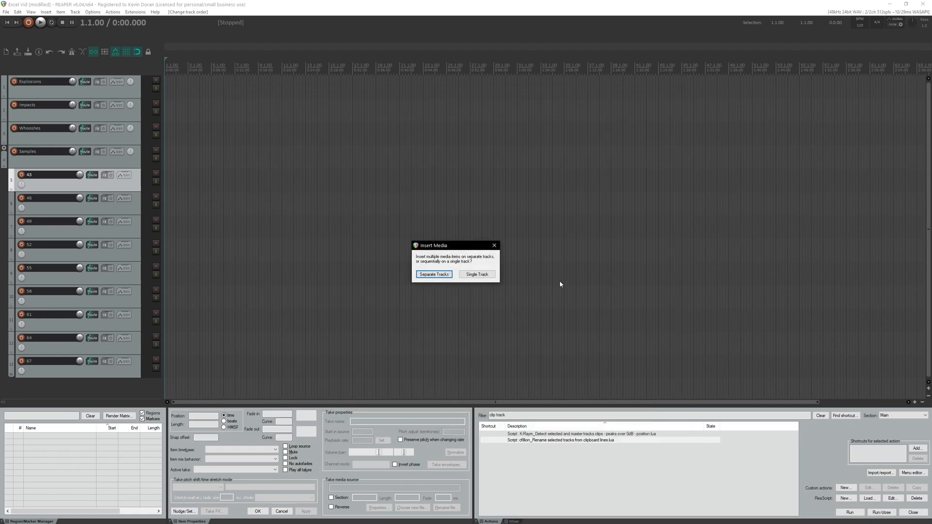
left_click(478, 276)
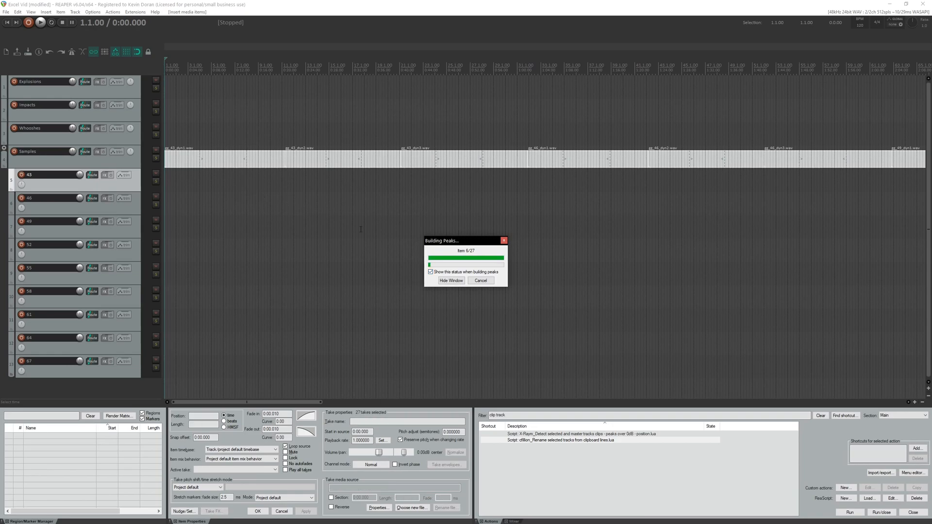
scroll(242, 178, "down", 3)
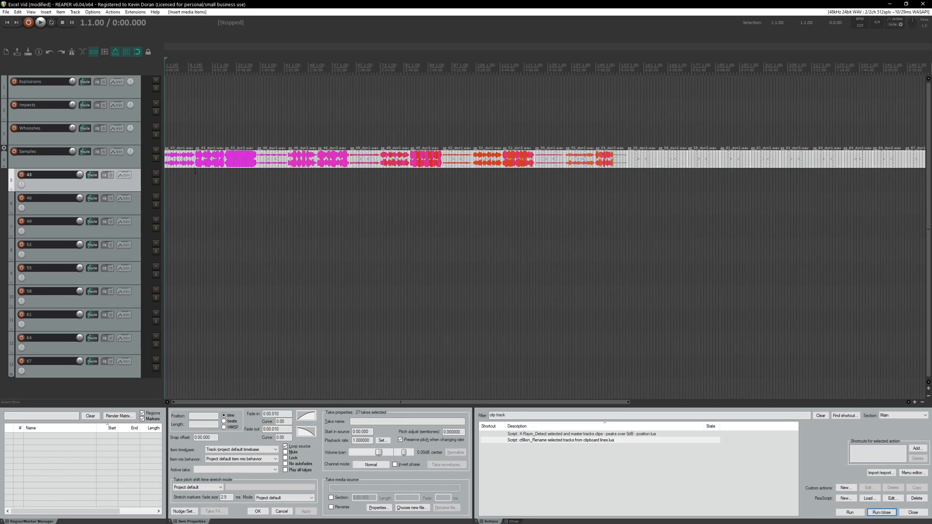
scroll(192, 168, "up", 2)
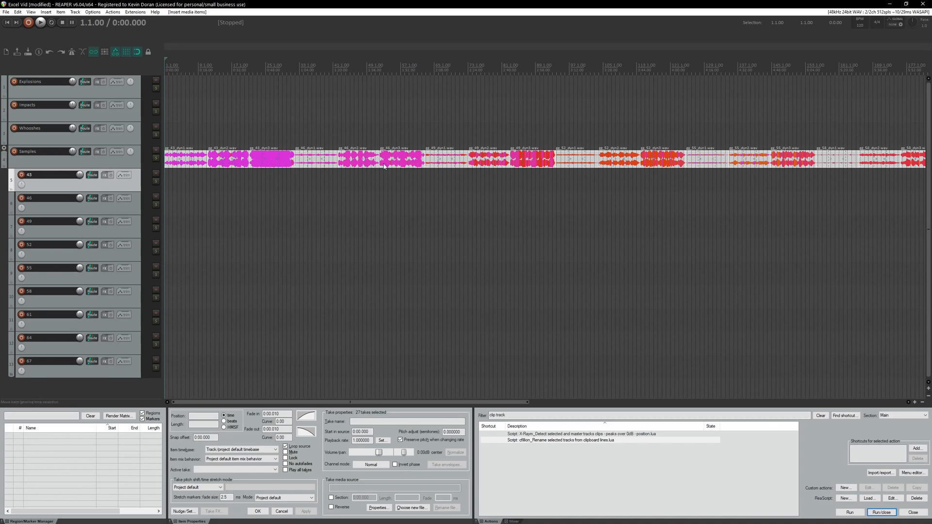
scroll(475, 165, "down", 2)
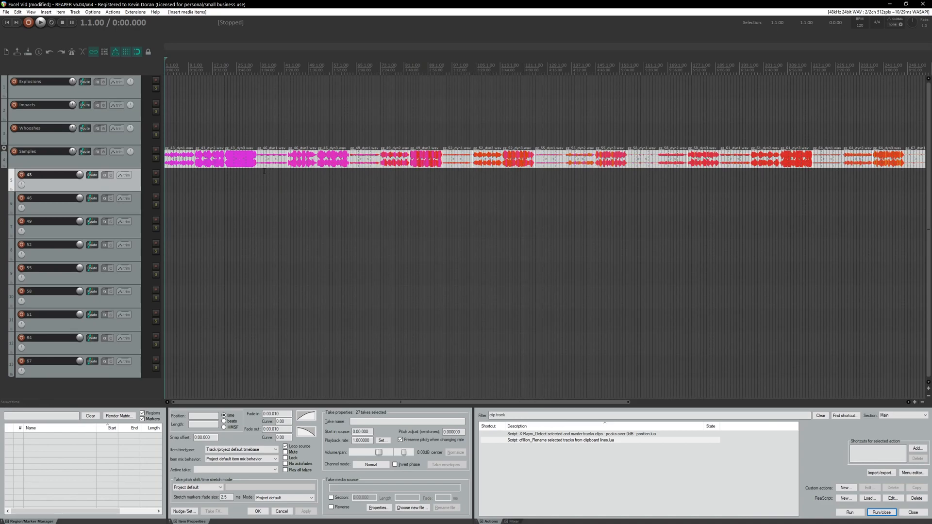
scroll(215, 168, "down", 2)
scroll(233, 175, "up", 2)
Distribute the selected sample items onto matching numbered tracks with the mpl_Move selected items to tracks with same name as items script.
left_click(544, 415)
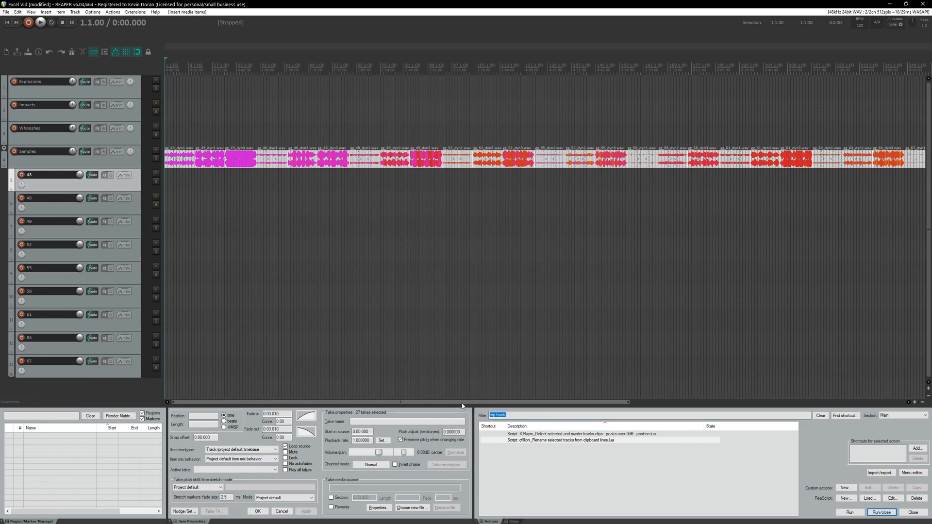
type("track name s")
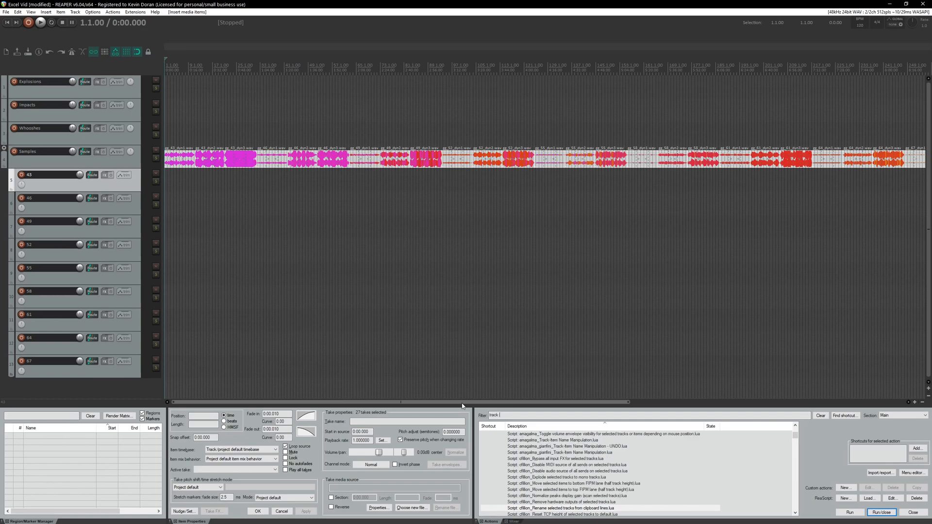
type("ame")
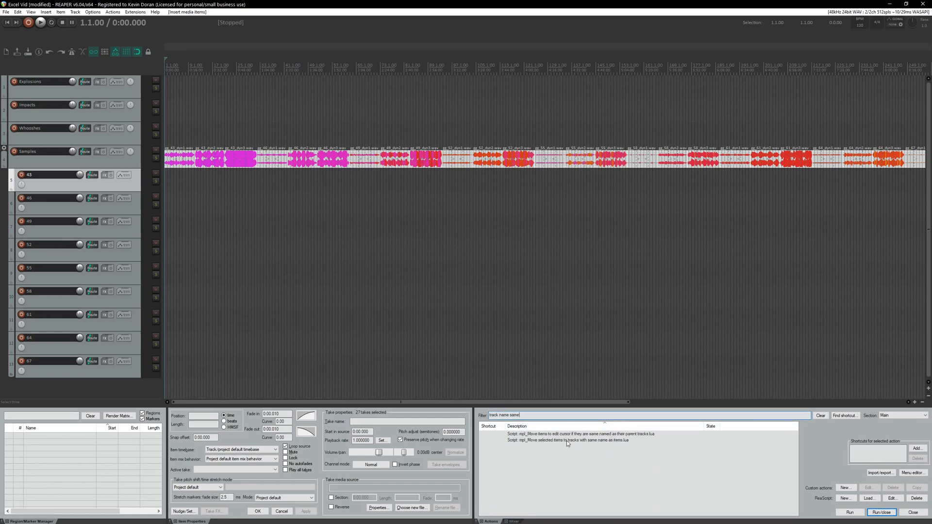
left_click(570, 440)
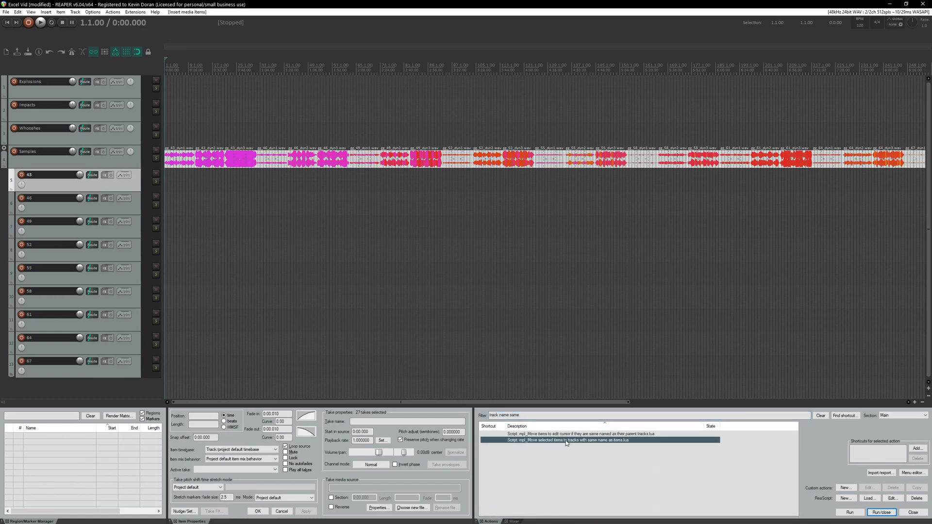
double_click(566, 441)
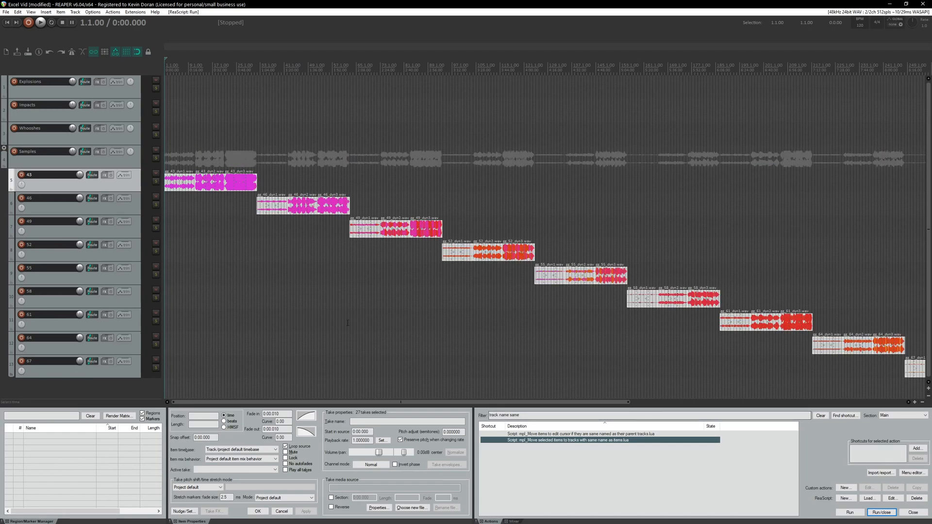
scroll(263, 262, "up", 3)
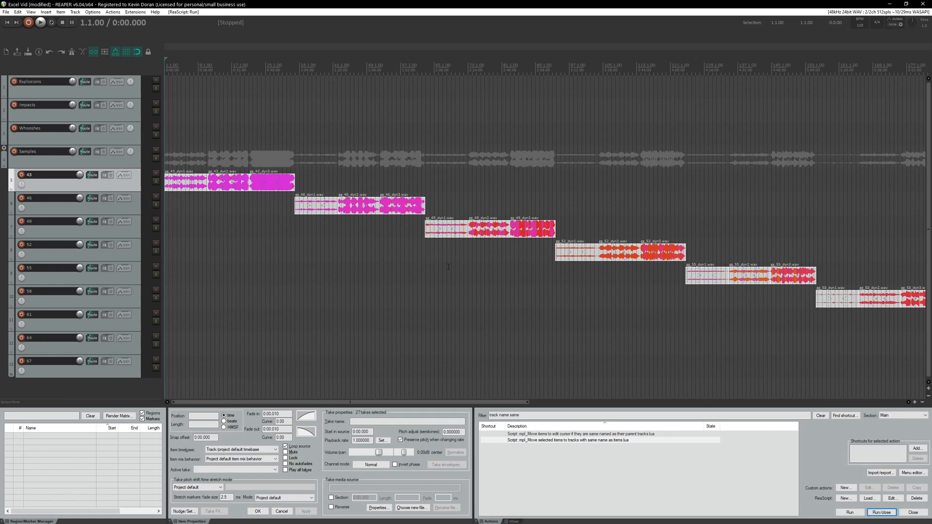
scroll(436, 264, "down", 5)
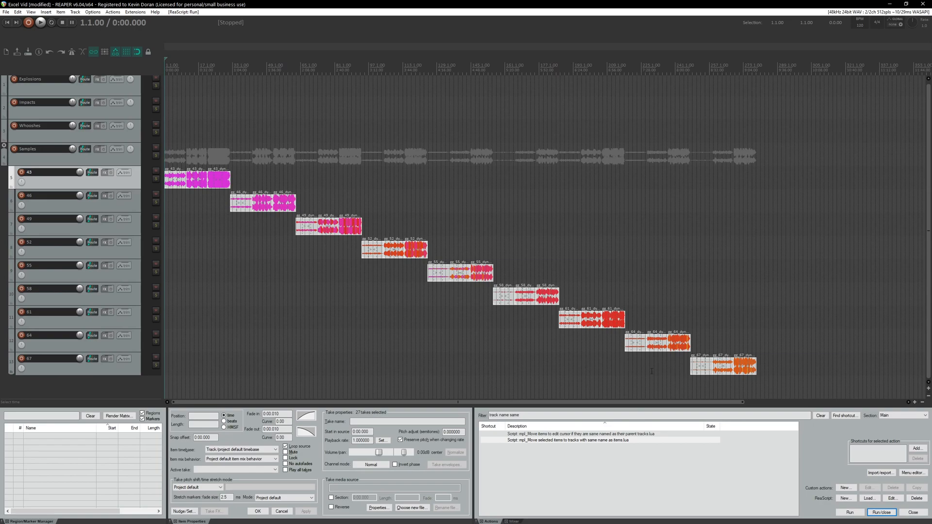
Run the amagalma_gianfini Track-Item Name Manipulation script on the selected items and trim the dynamics suffix and extension off their names.
left_click_drag(789, 386, 165, 164)
left_click_drag(540, 416, 403, 377)
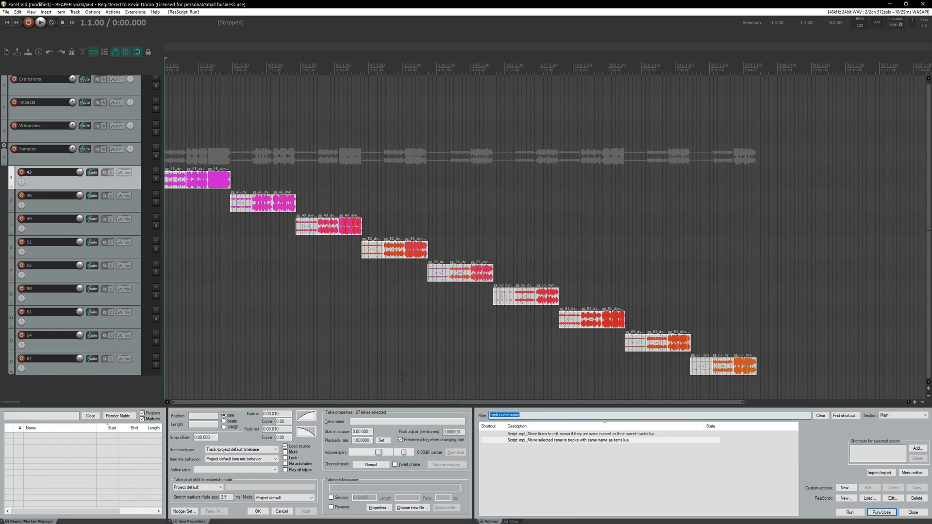
type("name man")
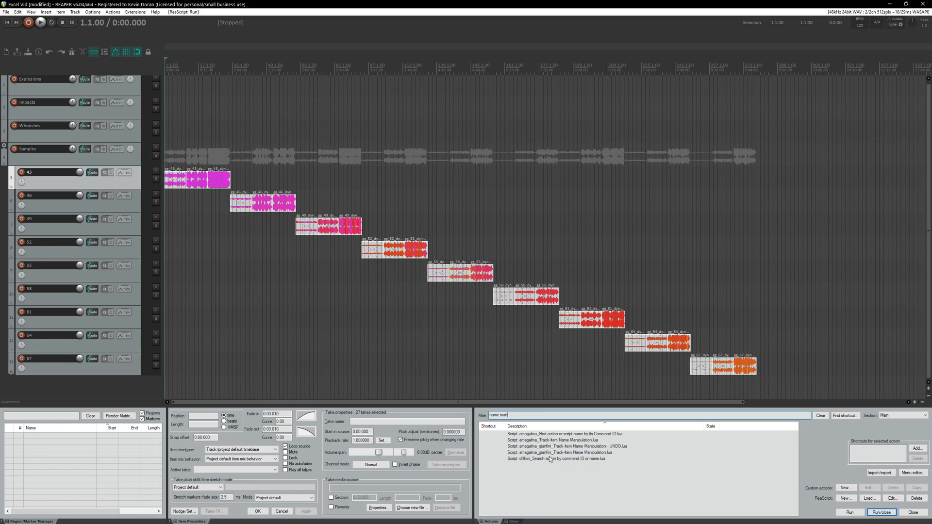
double_click(569, 454)
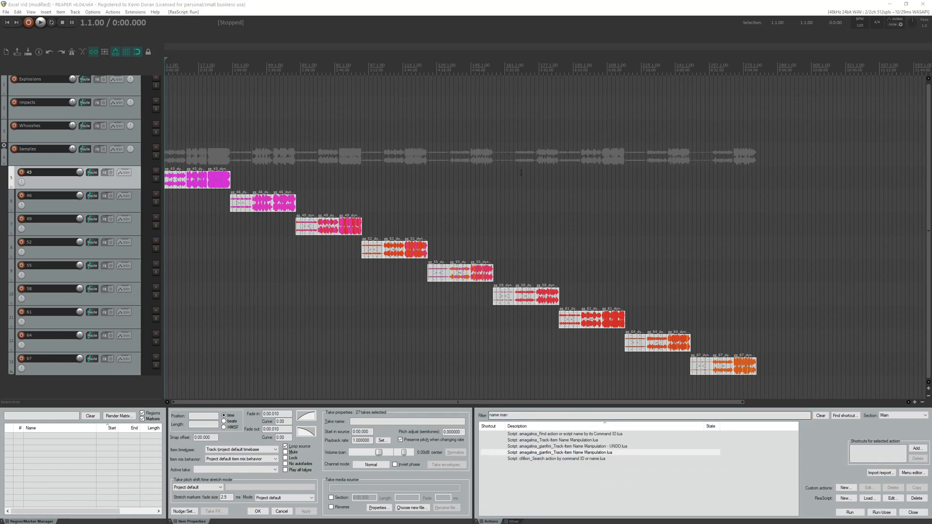
left_click_drag(419, 49, 452, 128)
left_click(451, 141)
key("Return")
left_click(458, 141)
key("Return")
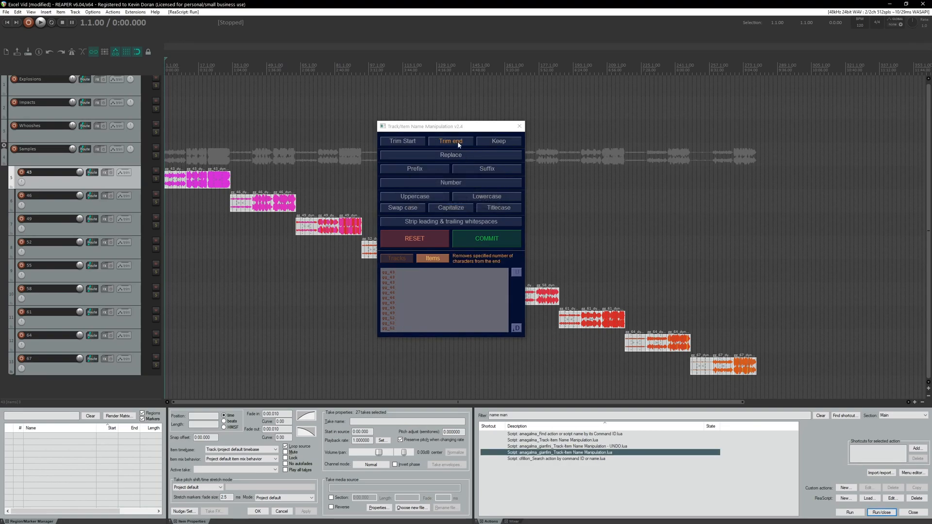
Trim the first 3 characters from the item names, commit the renaming, and close the Name Manipulation window.
left_click(418, 140)
type("3")
key("Return")
left_click(461, 238)
left_click(519, 126)
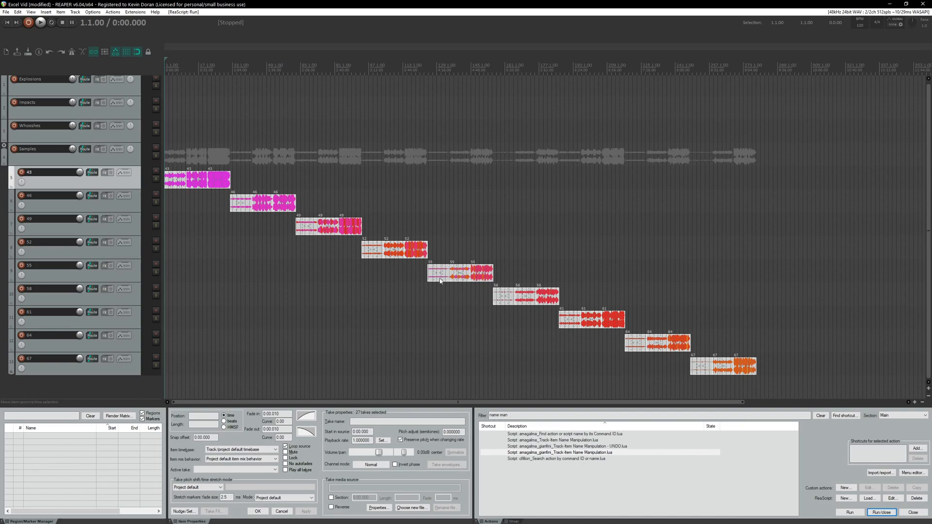
Clear the take name of all selected items.
left_click(380, 422)
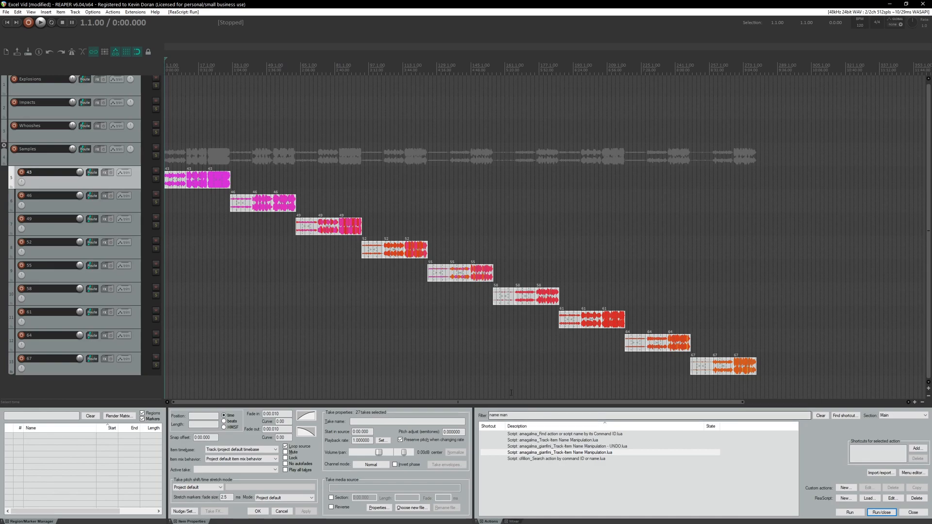
key("Return")
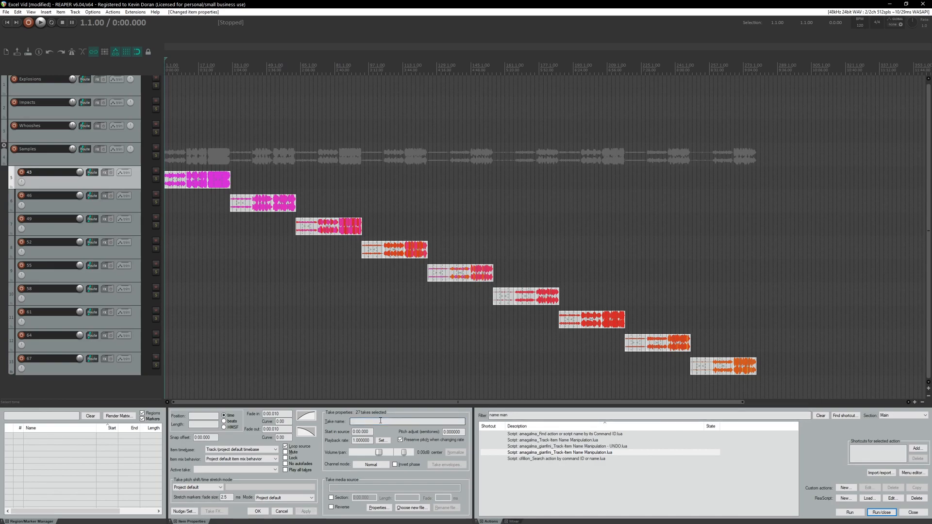
Switch to the GG Samples folder in File Explorer, sort its files by type, and minimize it to return to REAPER.
key("alt+Tab")
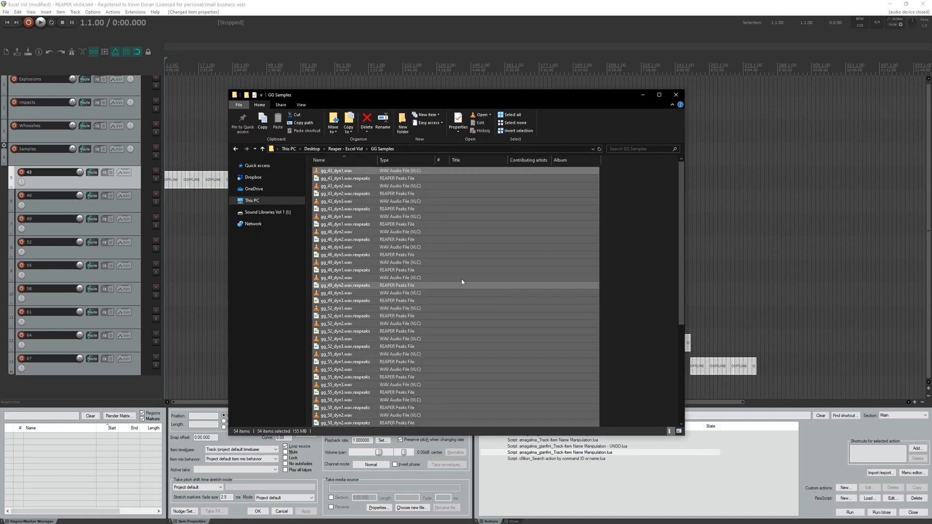
left_click(358, 165)
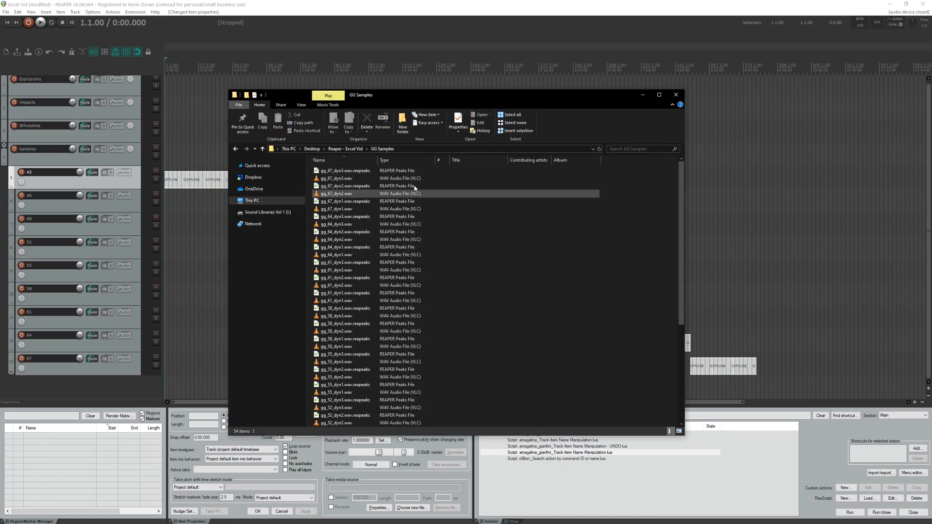
left_click(387, 160)
left_click(386, 160)
left_click(325, 172)
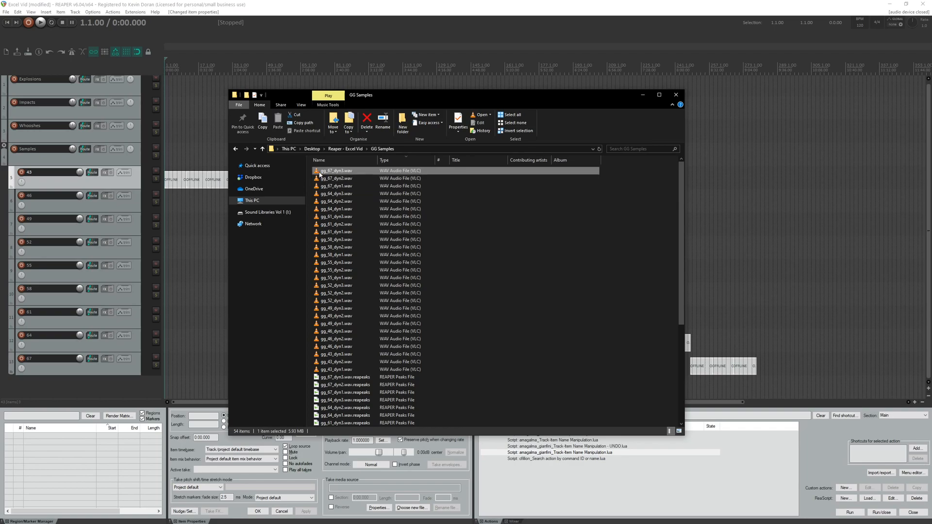
left_click(643, 95)
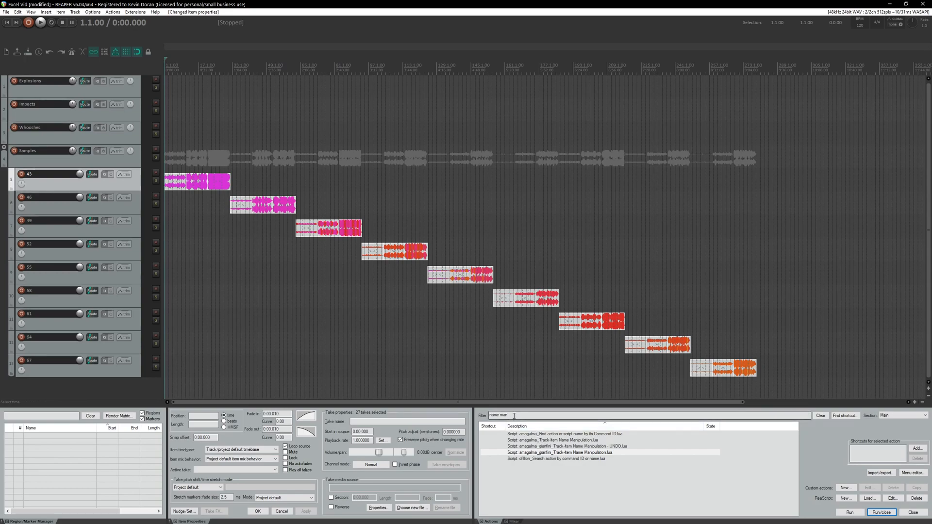
Line up the items on all child tracks at the project start with the X-Raym_Align selected items across tracks script.
left_click(514, 416)
key("ctrl+a")
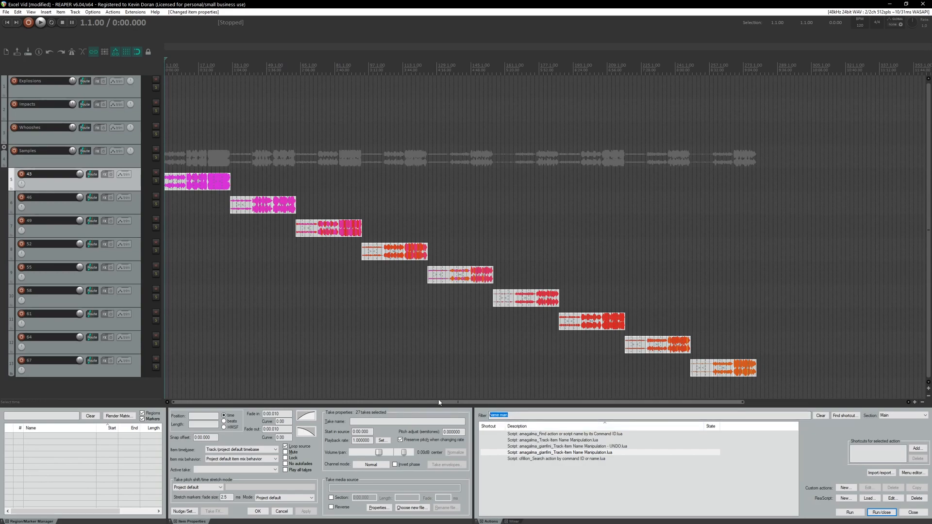
type("align item")
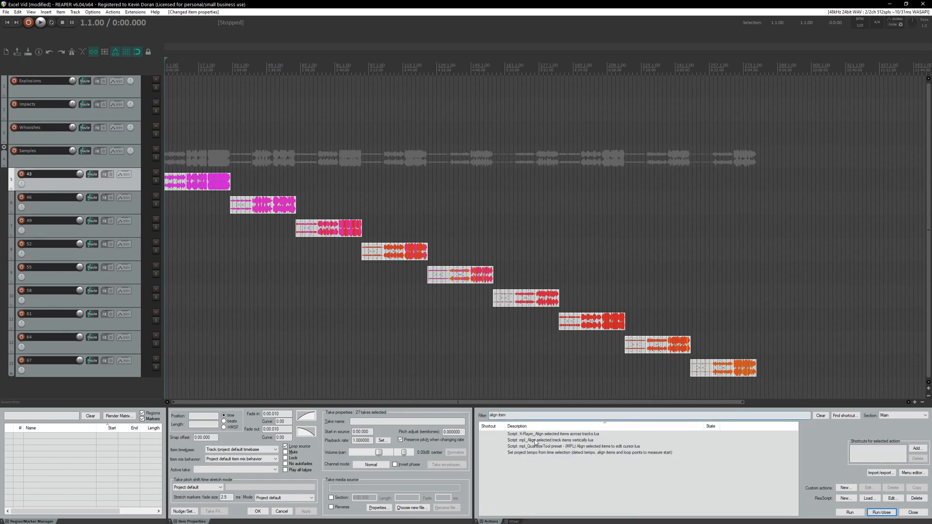
left_click(538, 442)
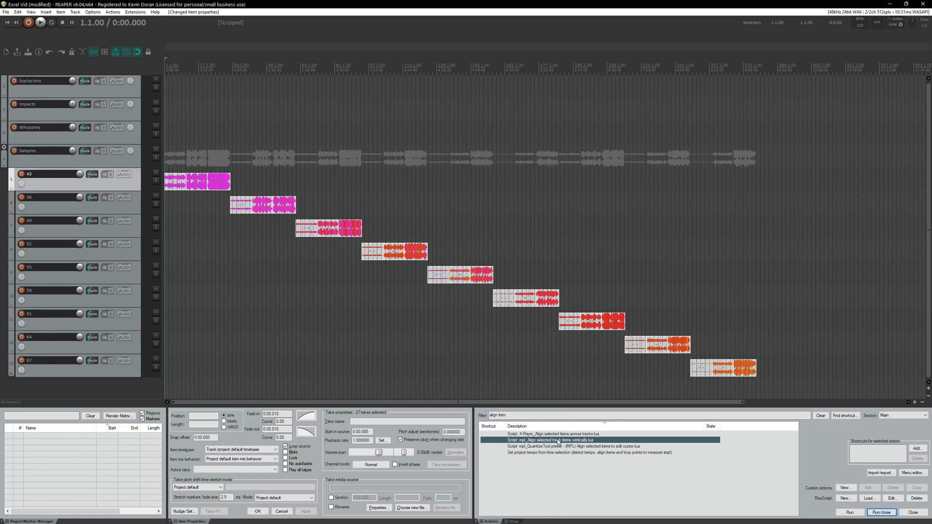
left_click(551, 435)
double_click(554, 436)
scroll(425, 249, "up", 6)
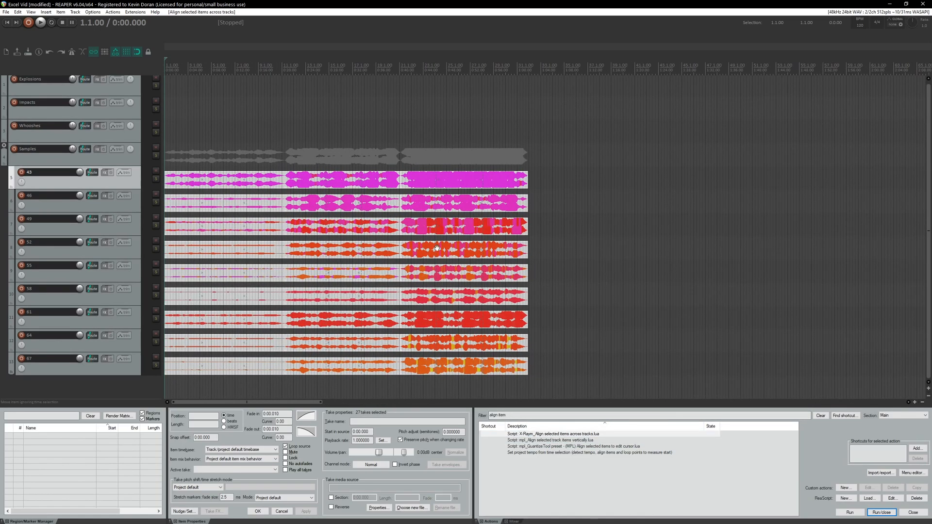
Space the three item columns apart, starting the second at about bar 14 and the third at 0:52.000, and save the project.
left_click_drag(242, 145, 247, 373)
left_click_drag(330, 387, 478, 109)
left_click_drag(335, 180, 370, 180)
left_click_drag(469, 158, 536, 369)
left_click_drag(476, 175, 514, 187)
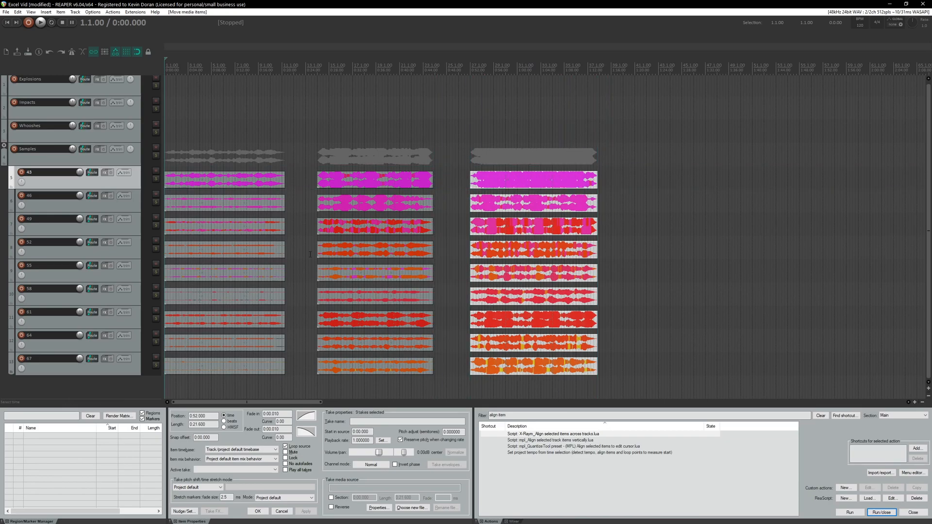
left_click(302, 174)
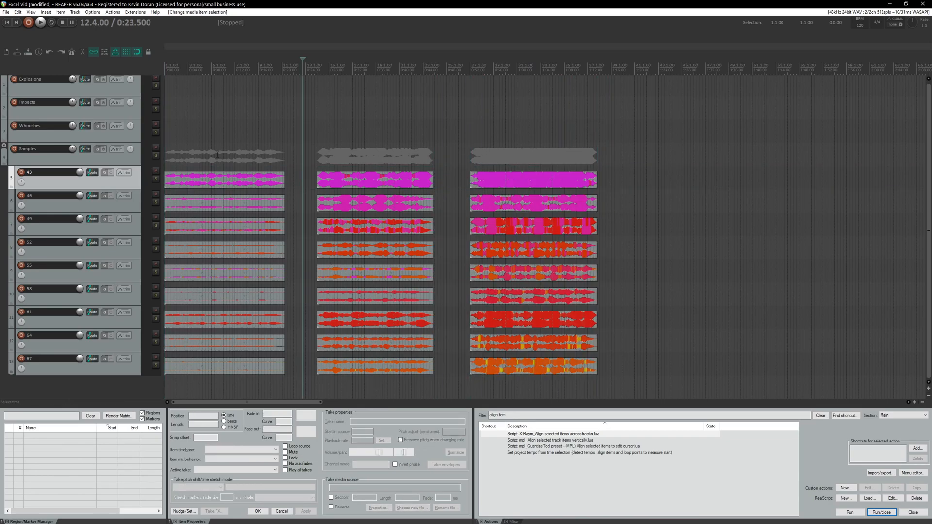
key("ctrl+s")
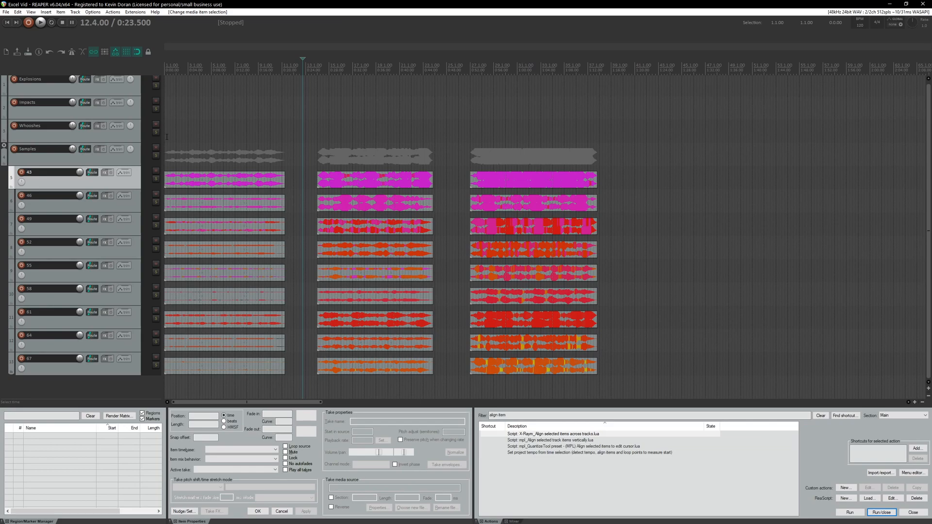
Add a marker named Dyn1 at the project start, position 1.1.00.
left_click(166, 137)
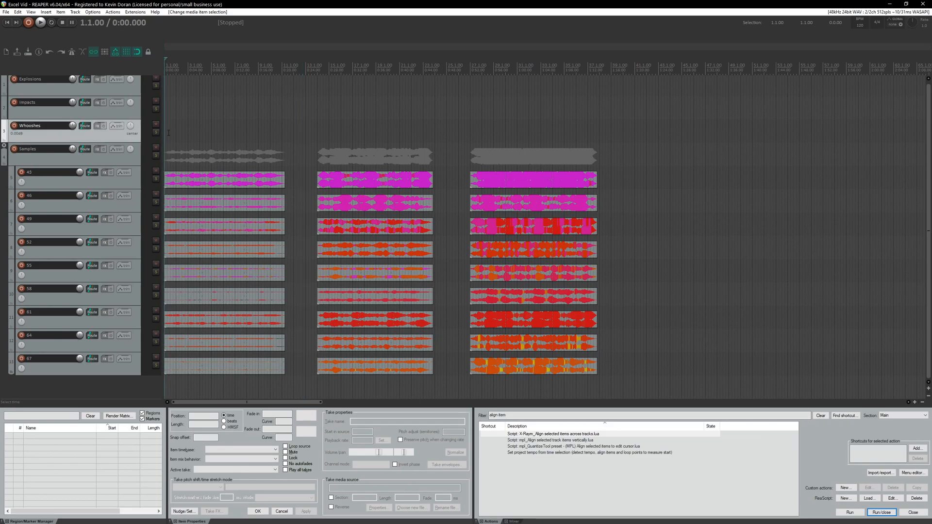
right_click(165, 48)
left_click(171, 52)
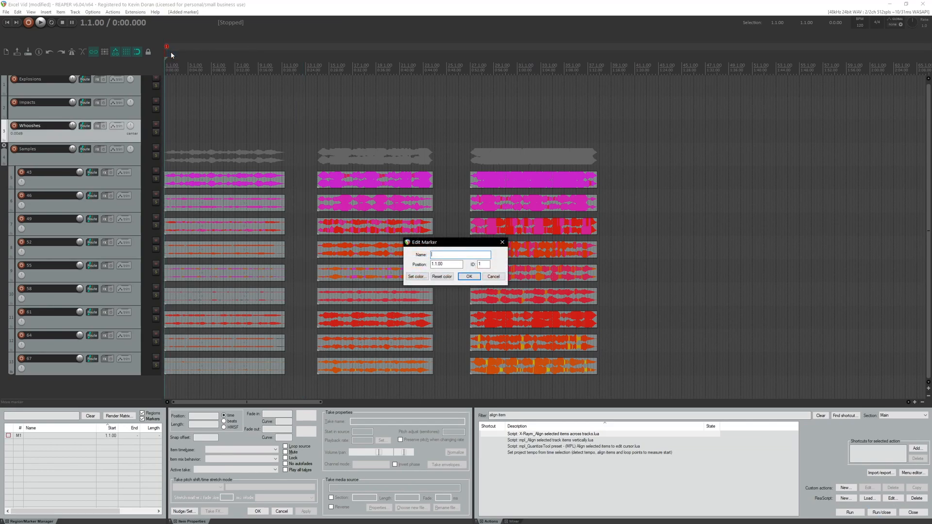
type("Dyn1")
key("Return")
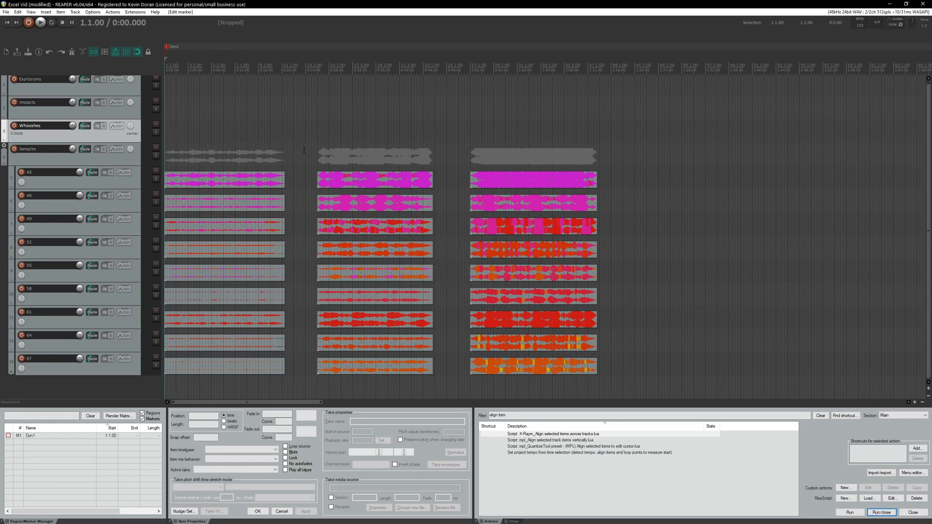
Add a marker named dyn2 at 13.1.00, just before the second column of items.
right_click(304, 150)
left_click(306, 140)
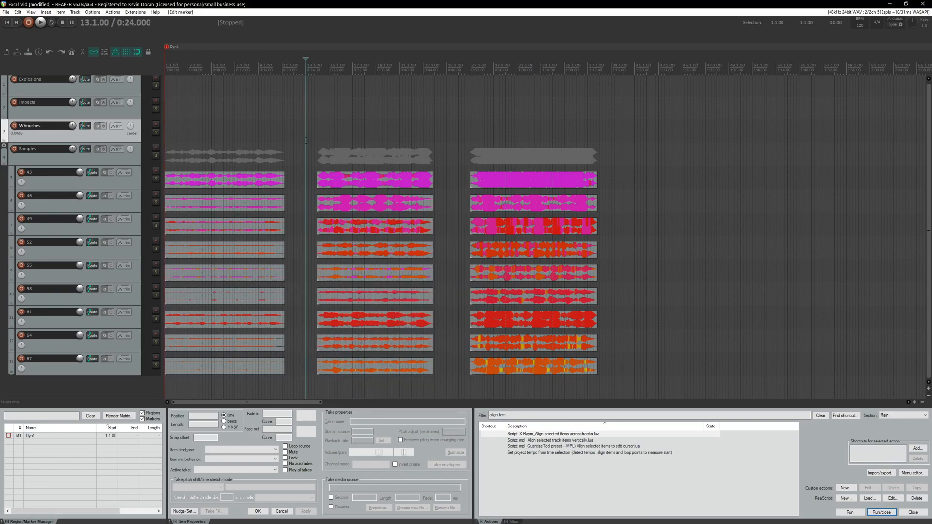
key("shift+m")
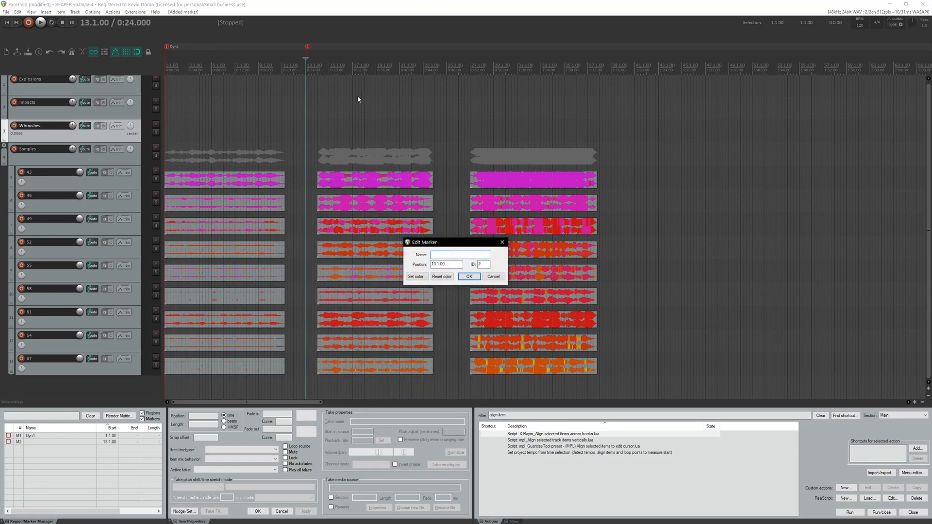
key("Return")
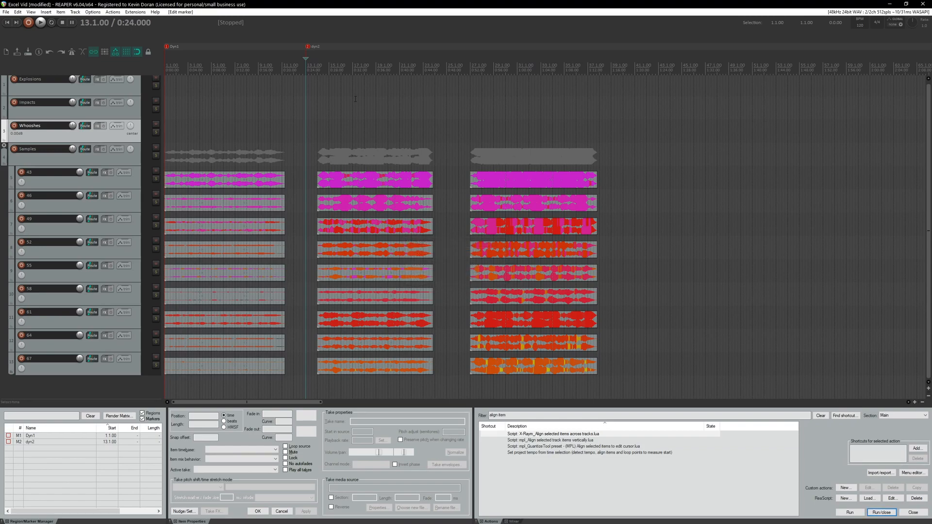
Add a marker named Dyn 3 at 26.1.00, just before the third column of items, and save the project.
left_click(468, 161)
key("m")
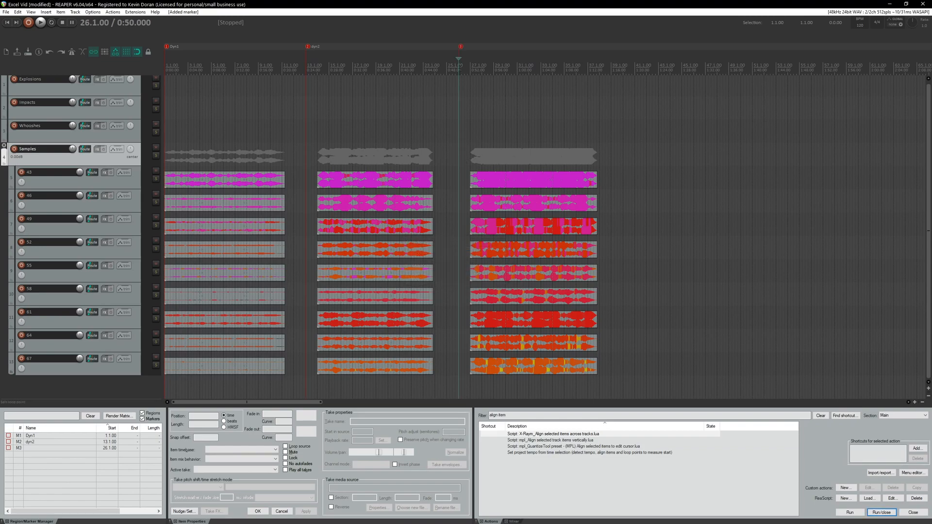
double_click(460, 47)
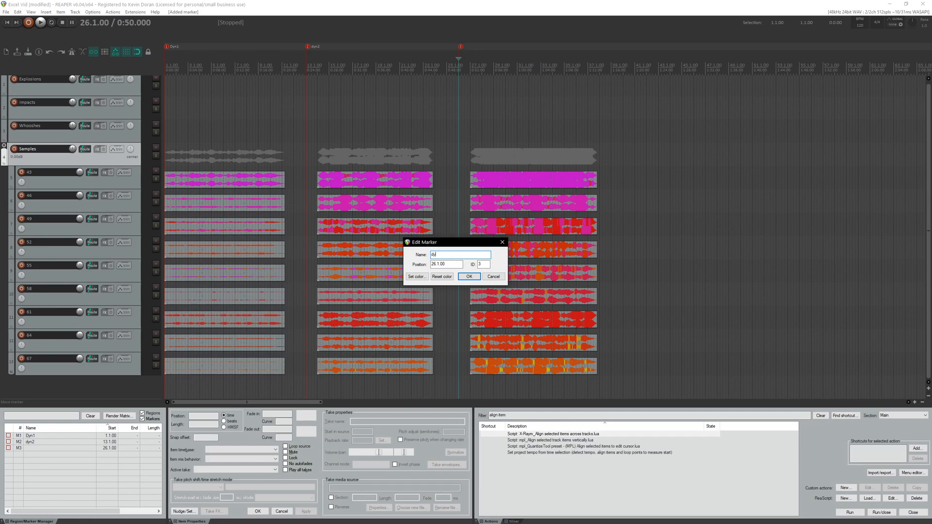
type("Dyn 3")
key("Return")
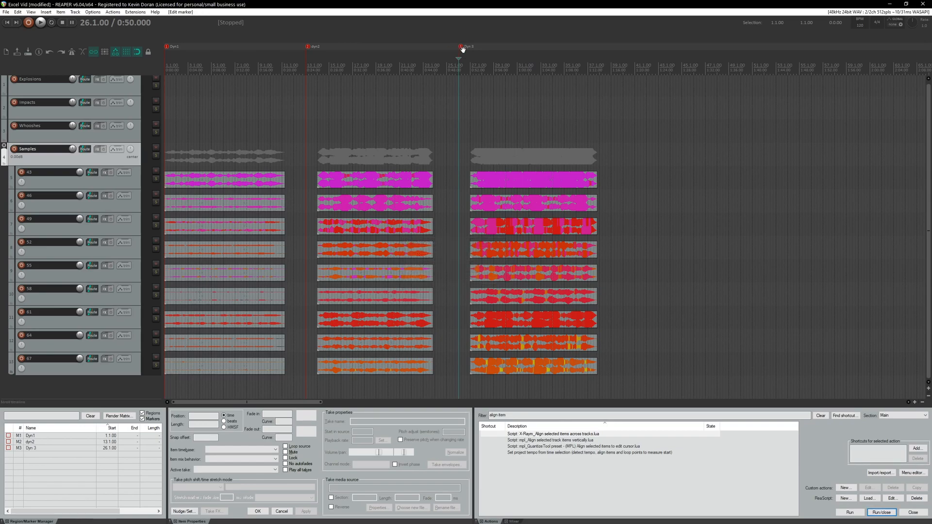
key("ctrl+s")
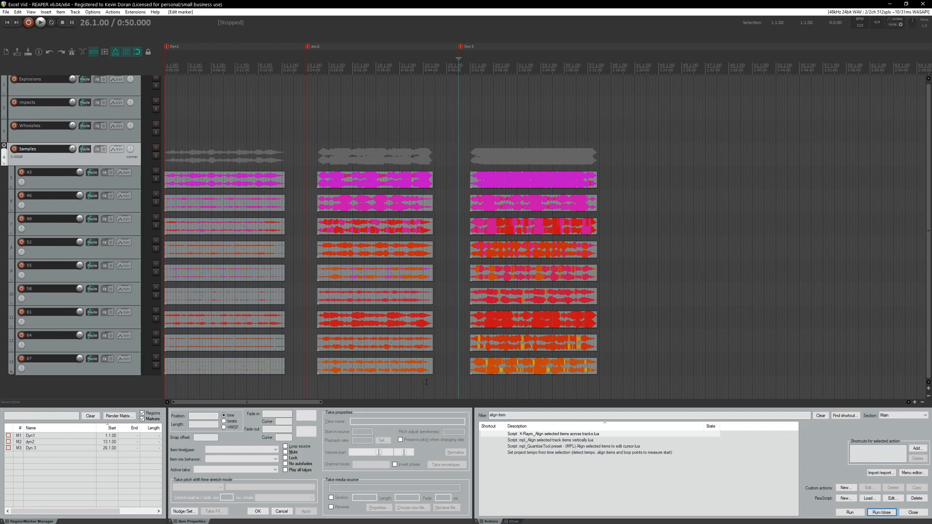
Export the project markers to Excel Vid_regions_markers.csv in the Reaper - Excel Vid folder.
left_click_drag(588, 416, 487, 416)
type("export marker")
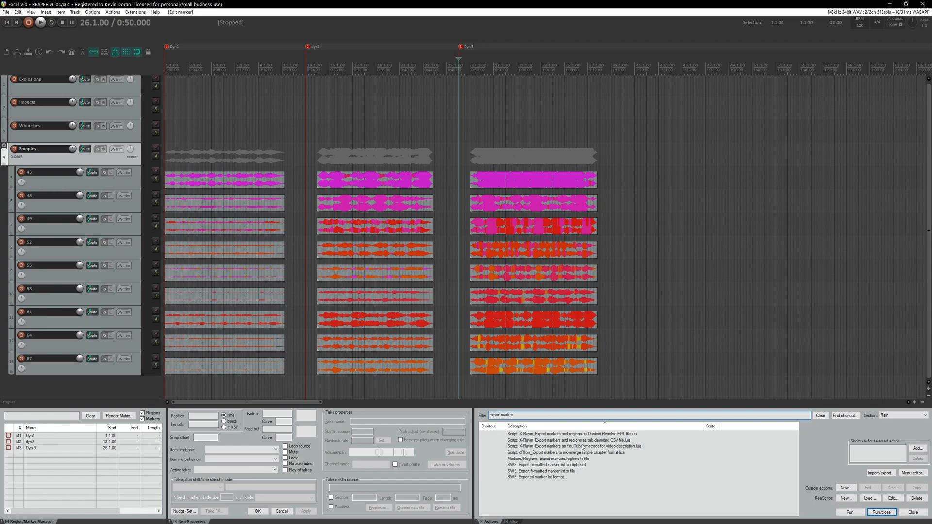
left_click(541, 462)
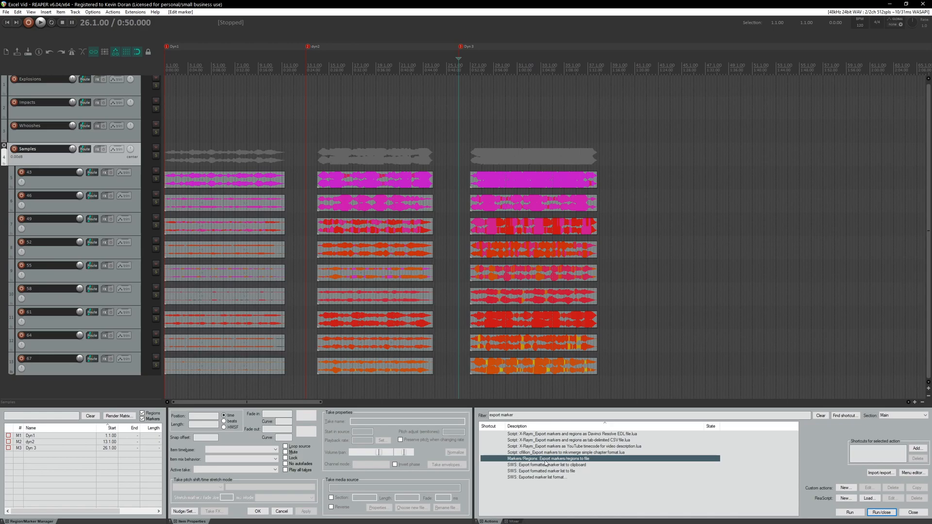
double_click(577, 461)
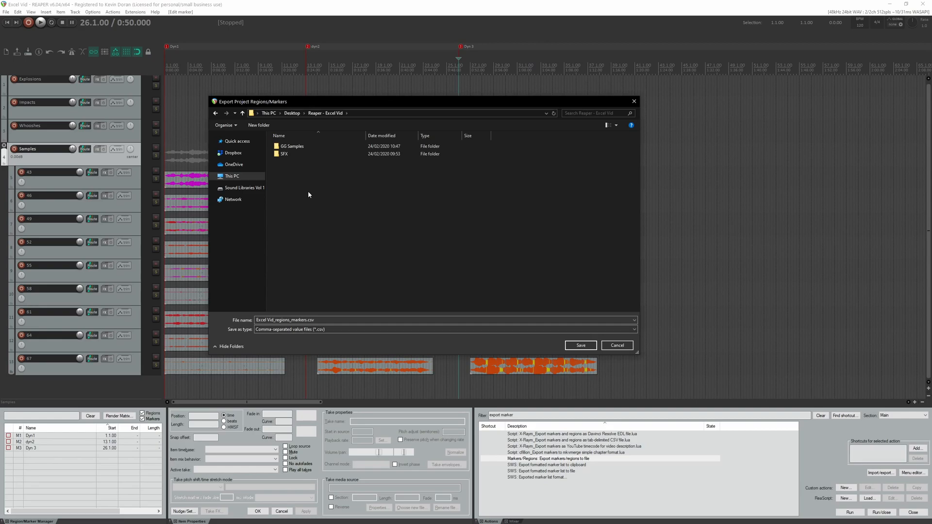
left_click_drag(314, 320, 255, 320)
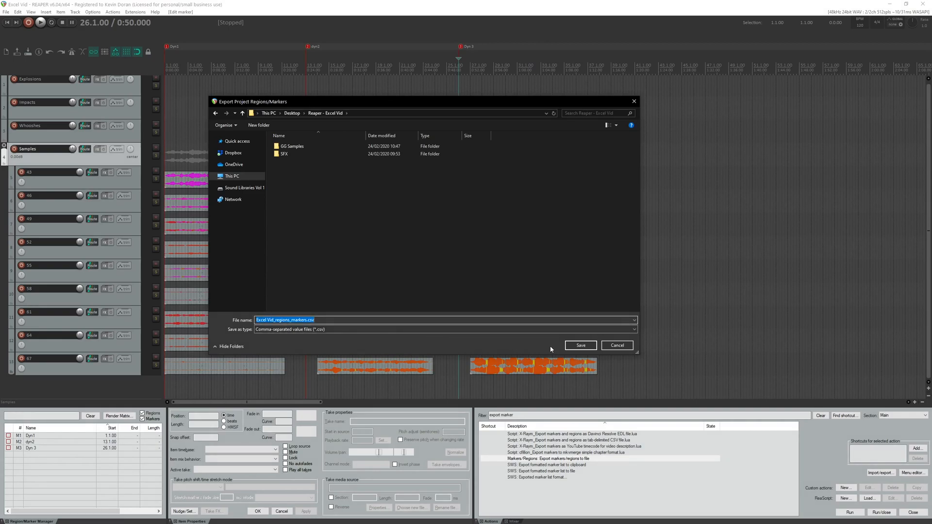
left_click(581, 345)
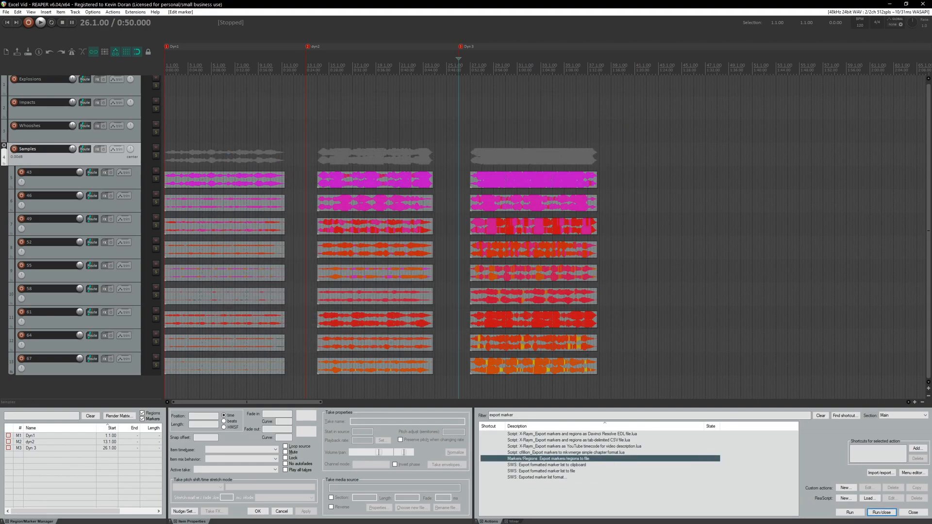
Open the exported Excel Vid_regions_markers.csv from the Reaper - Excel Vid folder in Excel.
key("alt+Tab")
left_click(344, 148)
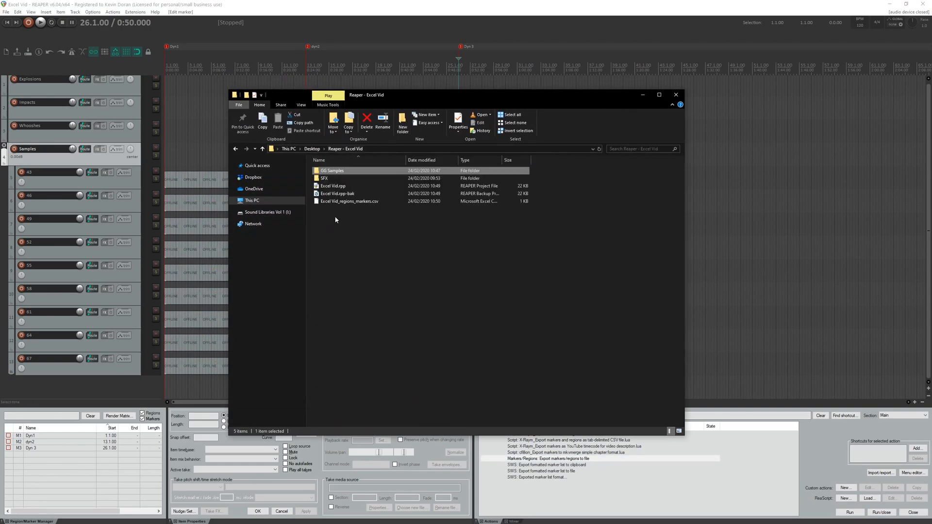
left_click(348, 201)
left_click(642, 95)
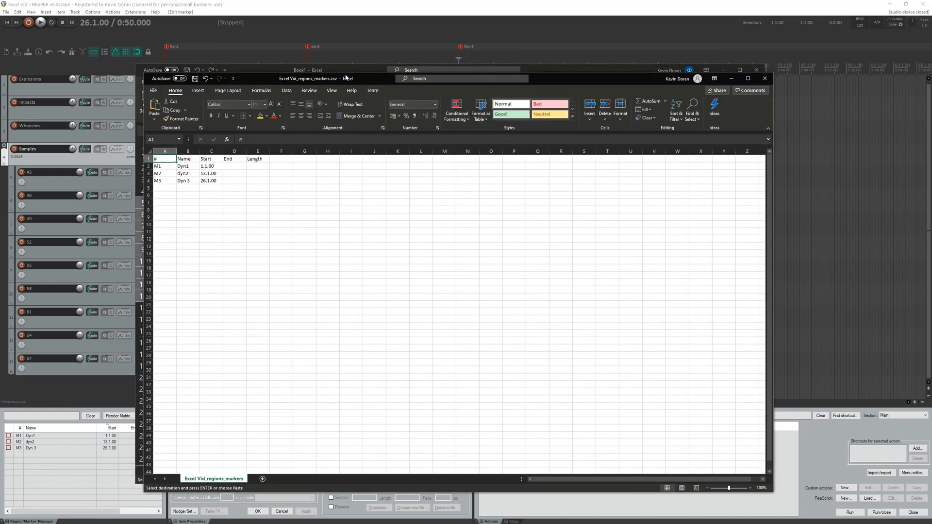
scroll(185, 178, "up", 3)
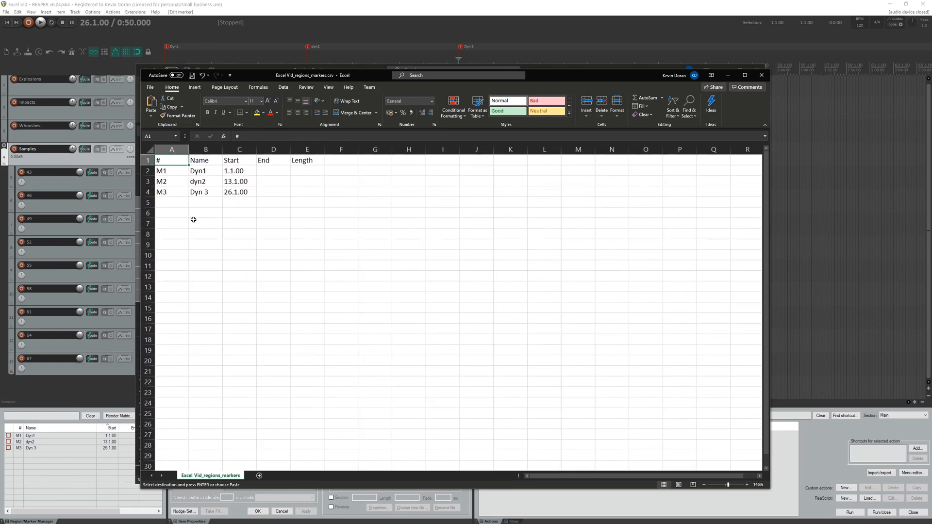
Correct the names of markers M2 and M3 in the sheet to Dyn2 and Dyn3.
left_click(172, 183)
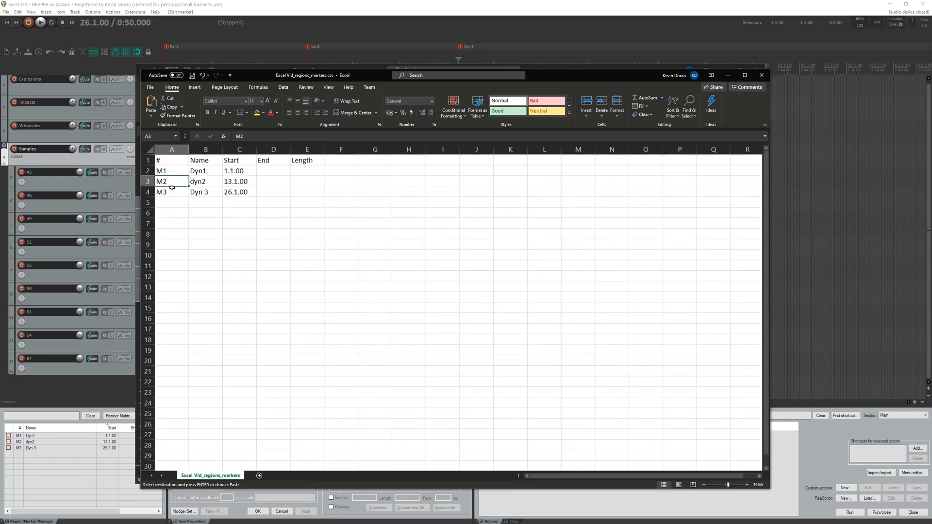
double_click(203, 181)
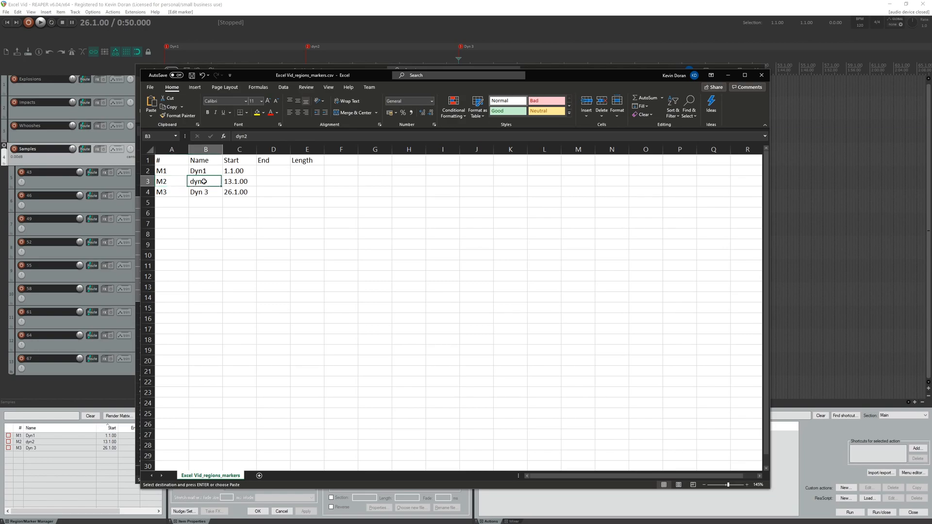
key("BackSpace")
key("BackSpace")
key("BackSpace")
type("Dyn2")
key("Return")
type("Dyn3")
key("Return")
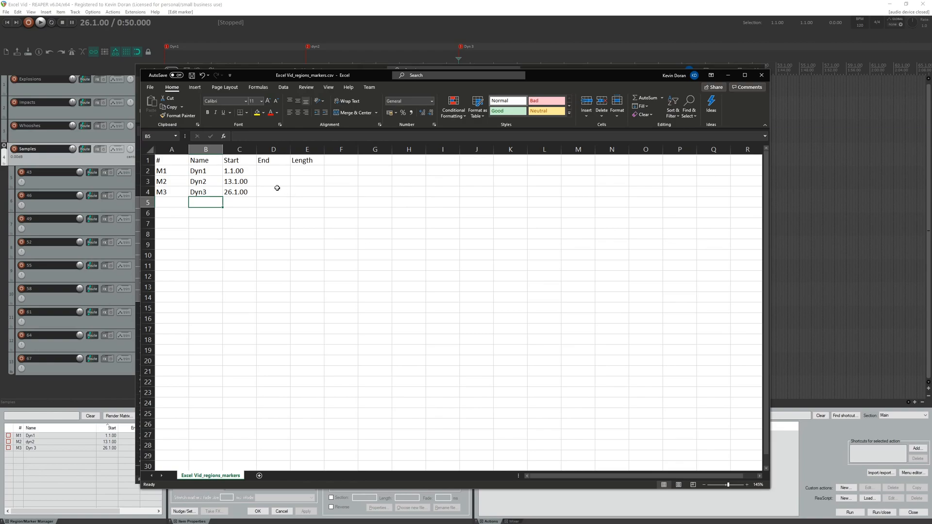
Copy each following marker's start into the End column, giving Dyn1 13.1.00 and Dyn2 26.1.00.
left_click_drag(209, 171, 212, 192)
left_click(193, 170)
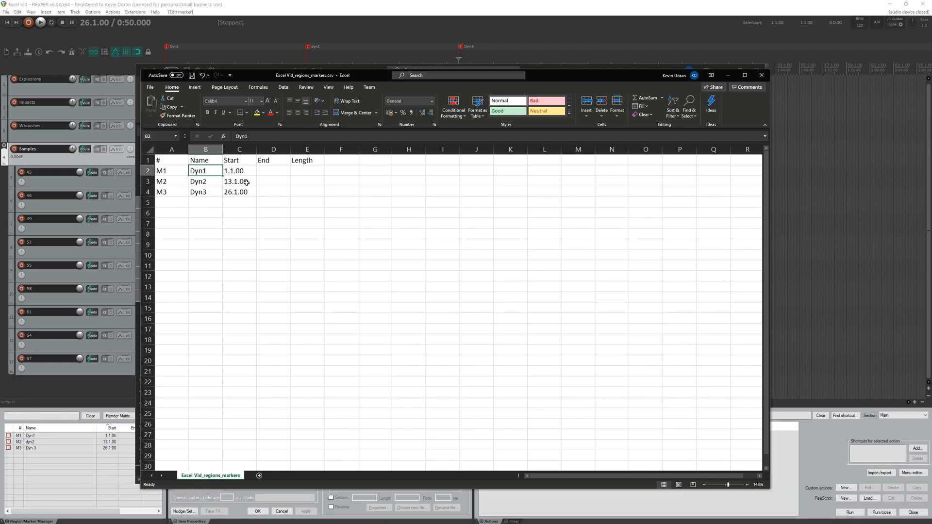
left_click(247, 182)
key("ctrl+c")
left_click(274, 171)
key("ctrl+v")
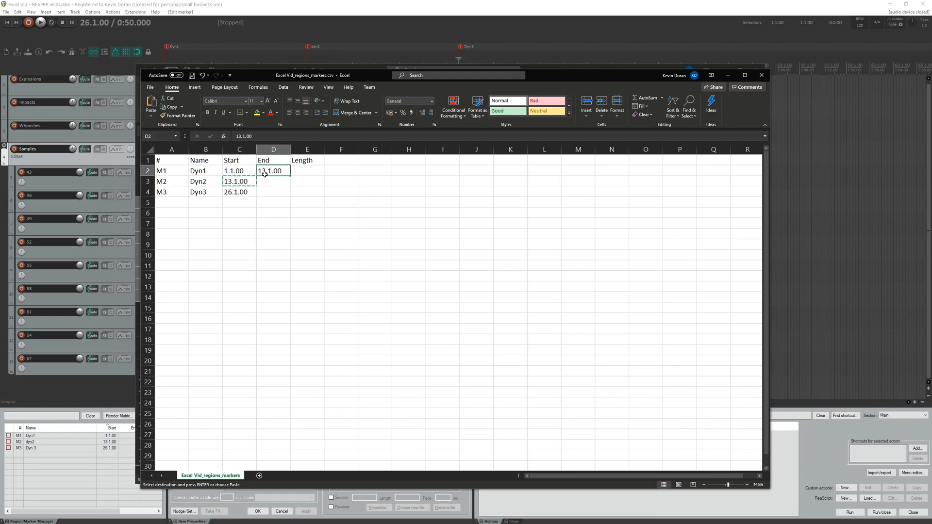
left_click(231, 192)
key("ctrl+c")
left_click(274, 181)
key("ctrl+v")
Set the End of Dyn3 to 39.1.00 and save the CSV file.
left_click(272, 192)
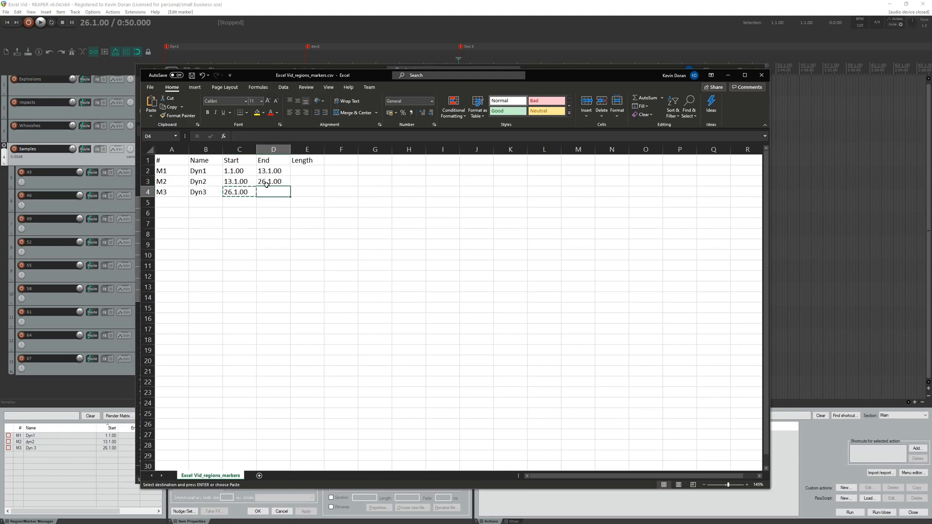
type("39")
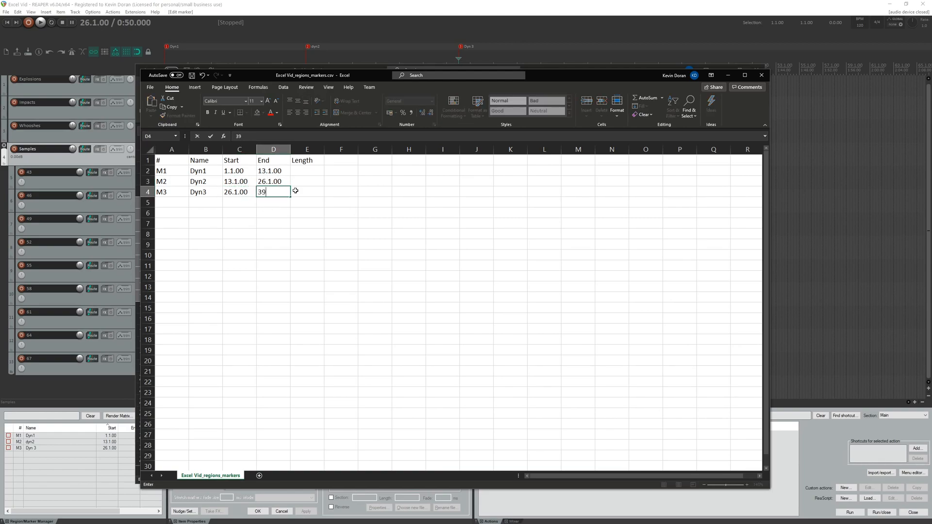
type(".1.00")
key("Return")
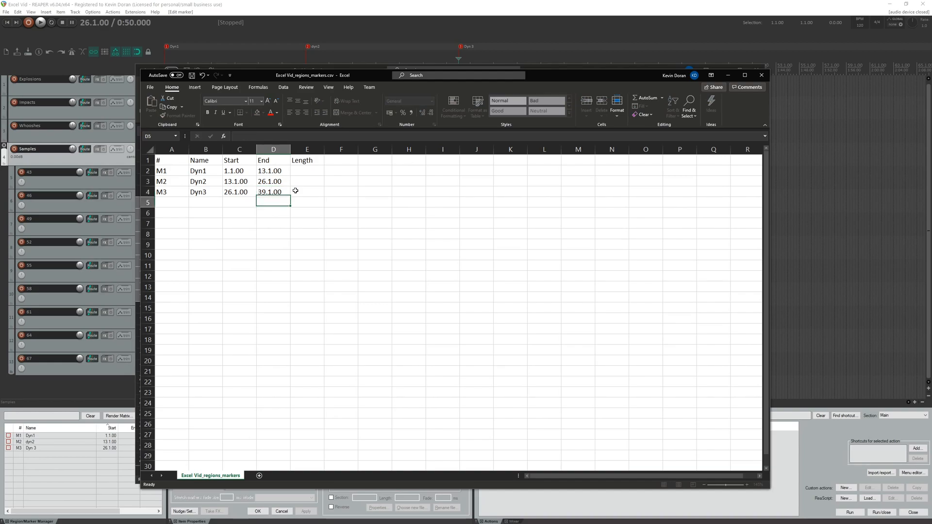
key("Up")
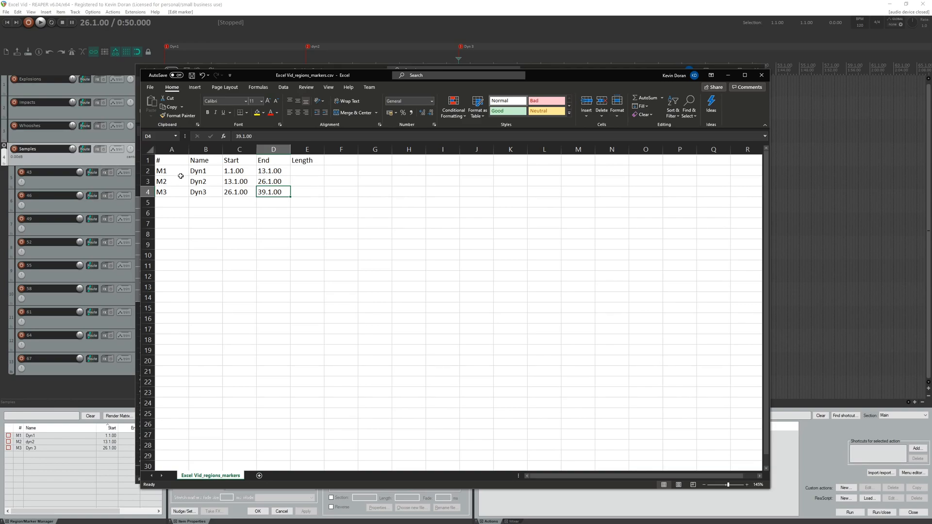
left_click(192, 75)
Switch back to REAPER and import the markers/regions from the edited CSV file, replacing all existing ones.
left_click(334, 28)
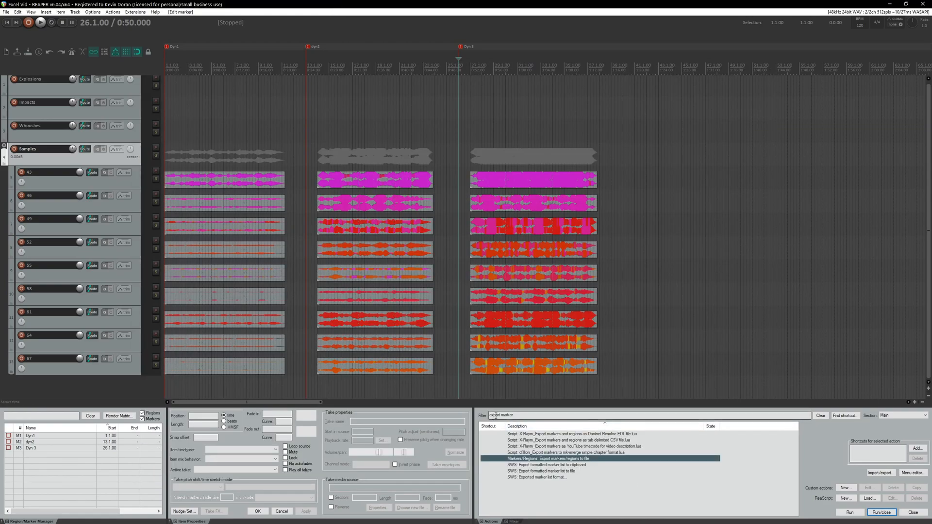
type("impor")
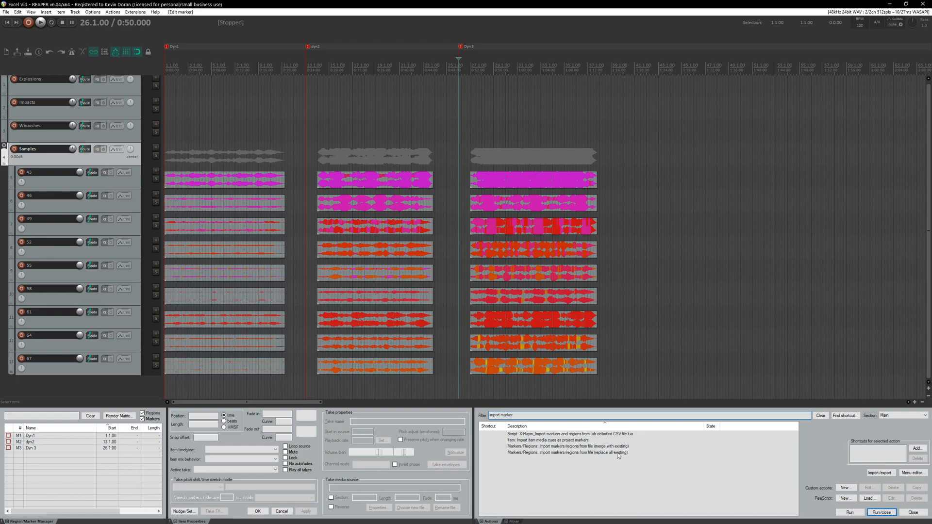
left_click(617, 448)
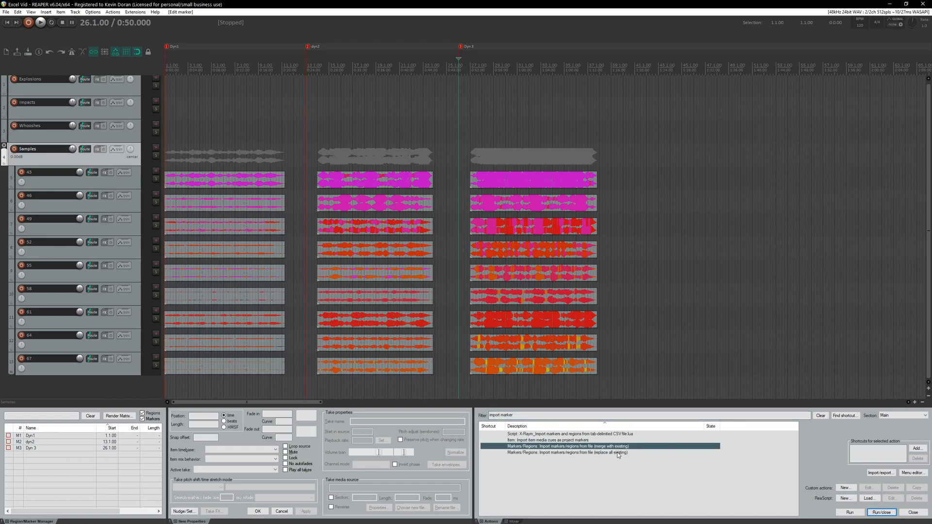
left_click(618, 454)
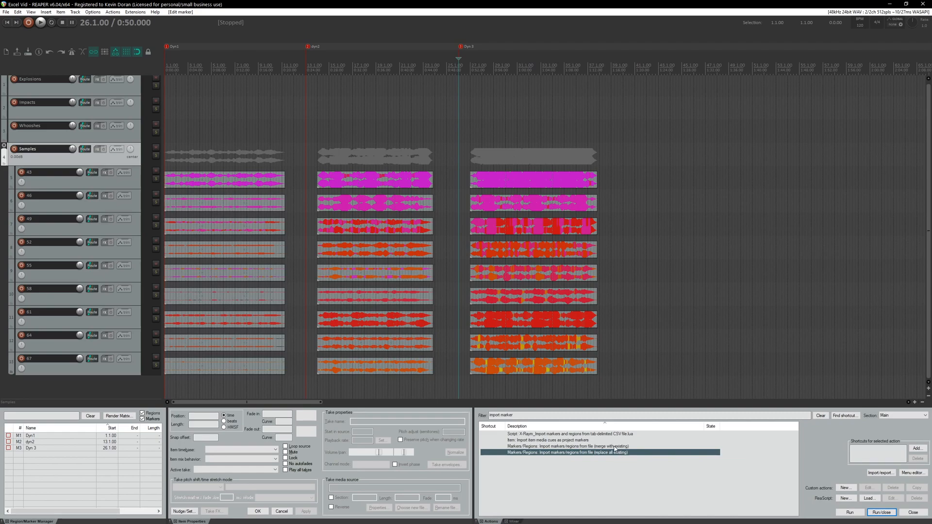
scroll(377, 363, "up", 1)
scroll(377, 363, "down", 2)
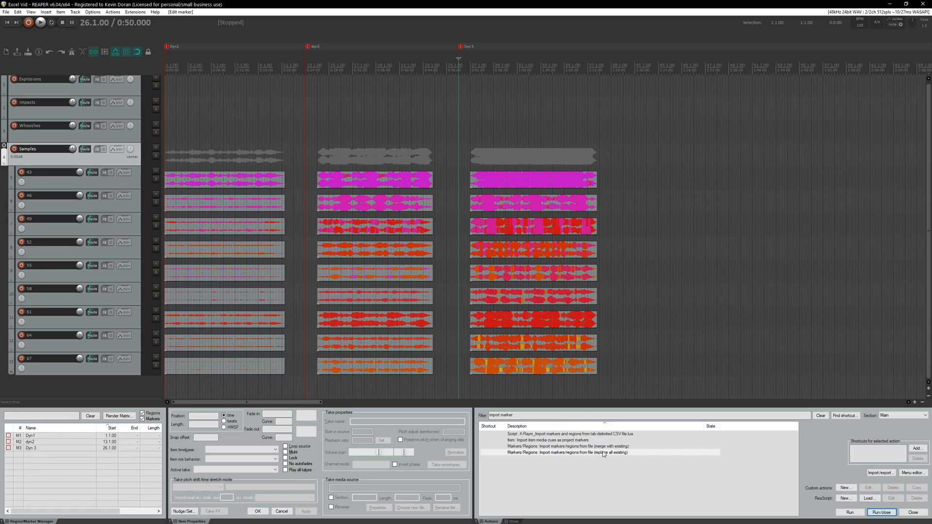
double_click(603, 452)
double_click(311, 161)
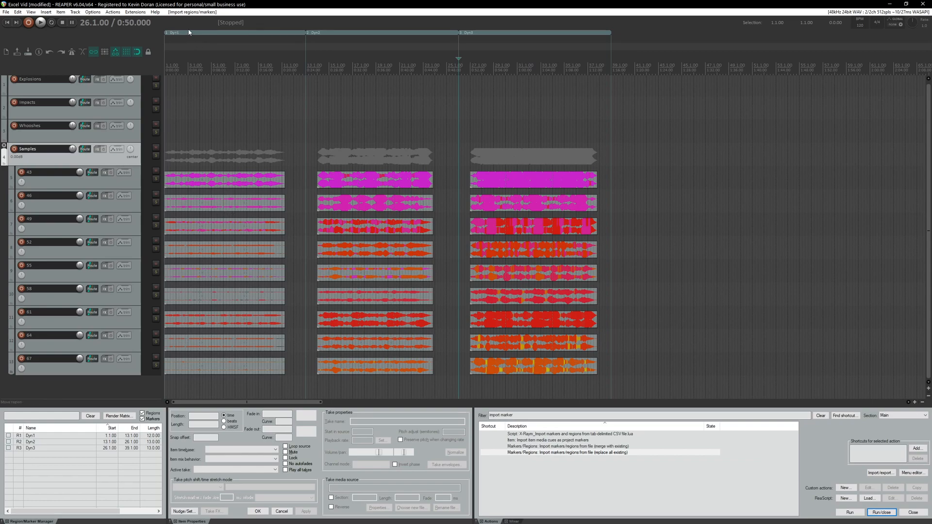
Select all sample items on tracks 43 to 67 and rename their takes from regions with the X-Raym script.
left_click_drag(187, 124, 563, 392)
left_click(544, 416)
key("ctrl+a")
type("region name take")
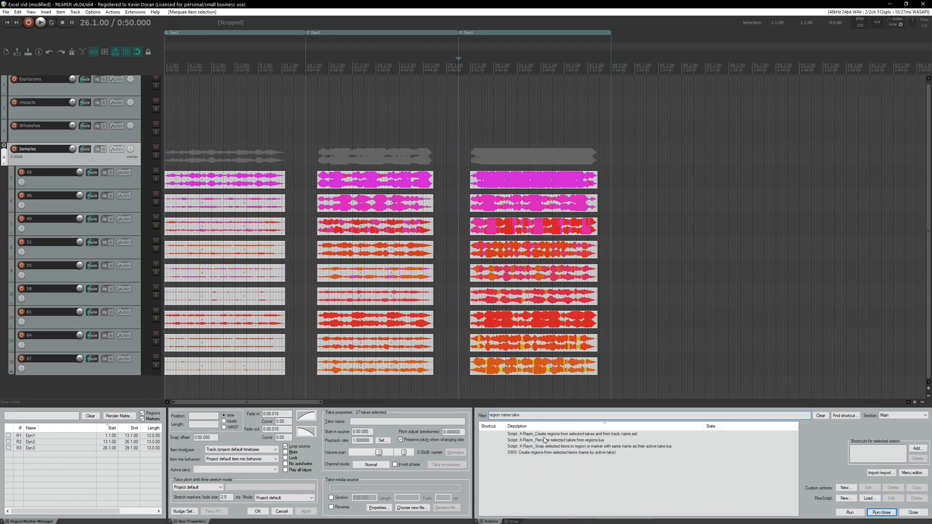
left_click(553, 441)
double_click(559, 441)
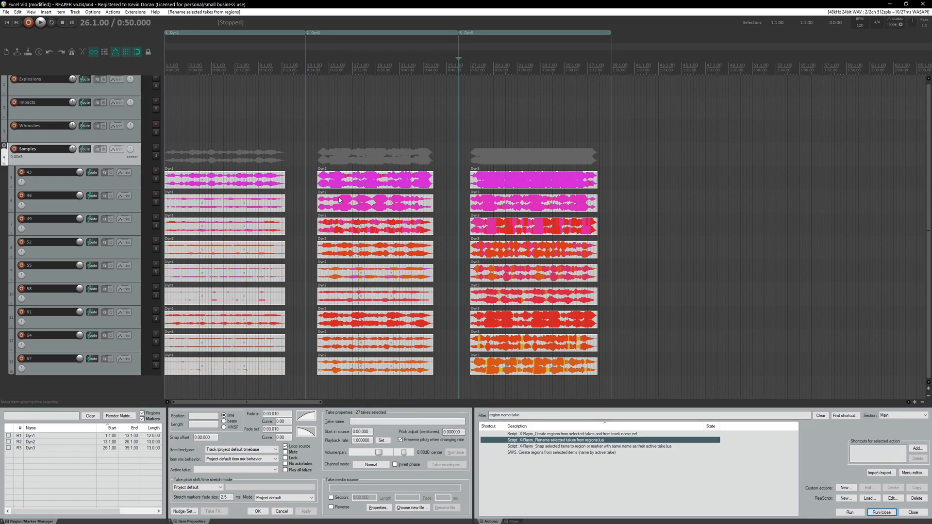
Relabel the selected items with the label processor as GG, the current label and the track name, separated by underscores.
left_click(128, 12)
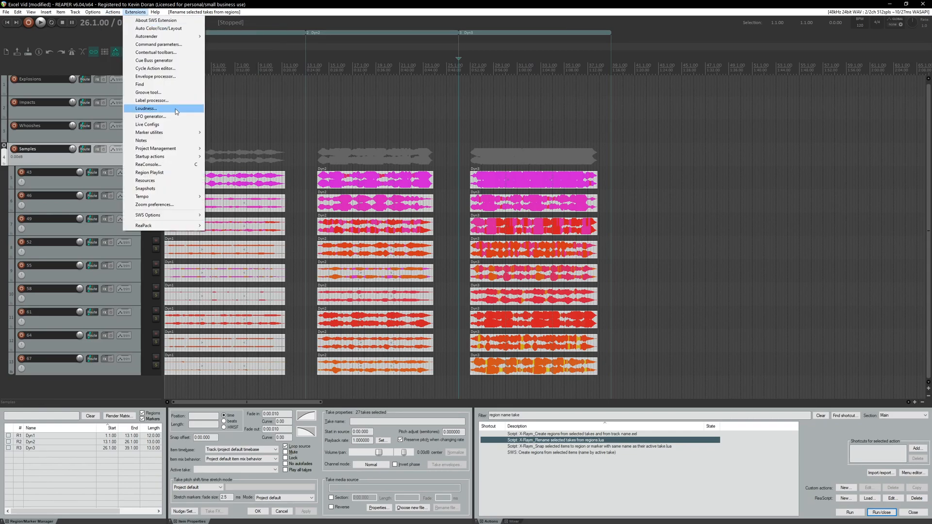
left_click(151, 100)
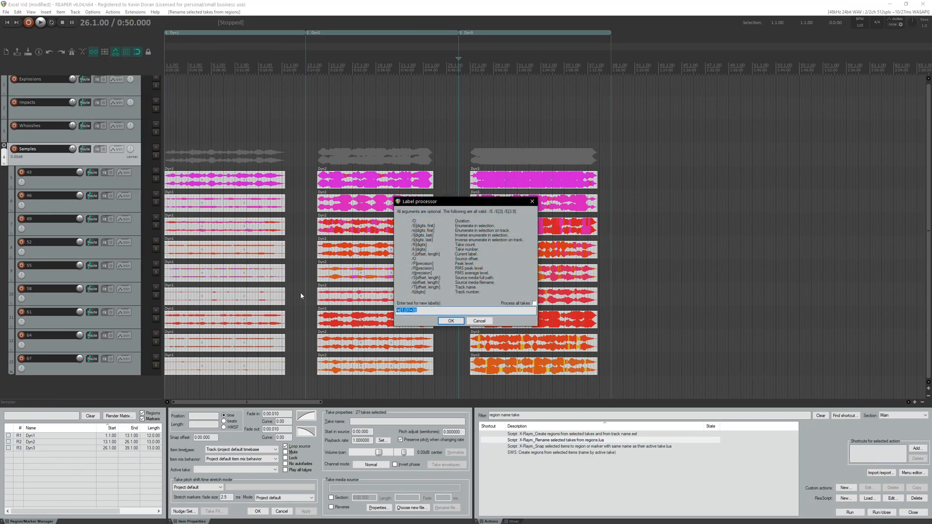
key("BackSpace")
type("GG_/L")
type("_/")
left_click(451, 321)
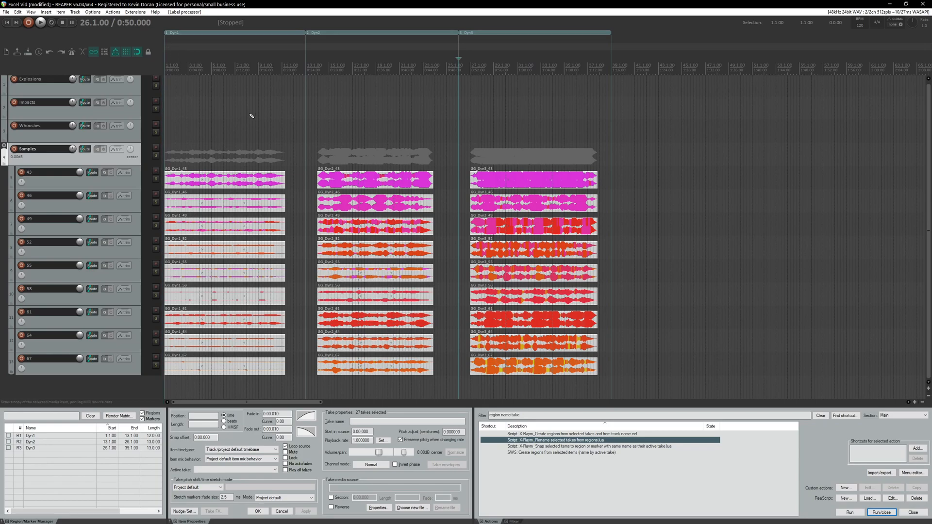
Try out render settings with selected media items as source and $region\$item as file name, checking the output path, and cancel the render.
key("ctrl+alt+r")
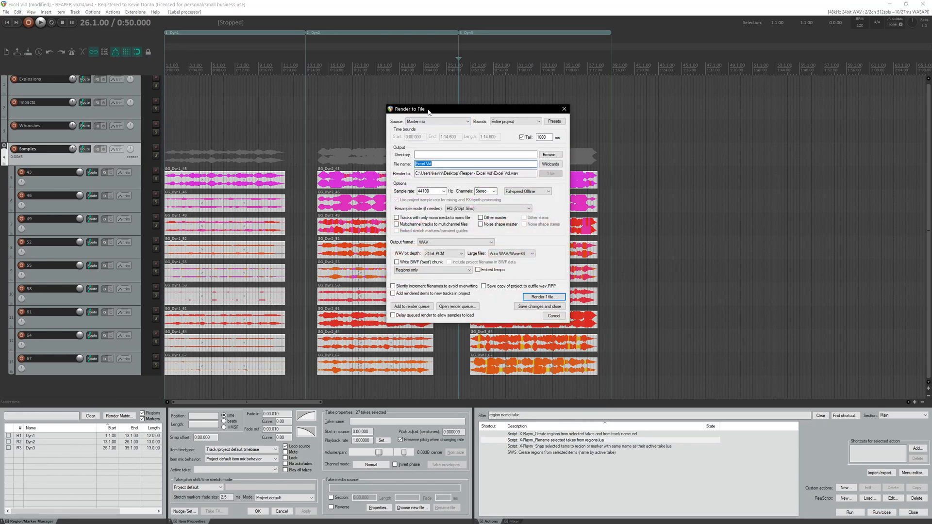
type("$region")
left_click(428, 123)
left_click(428, 151)
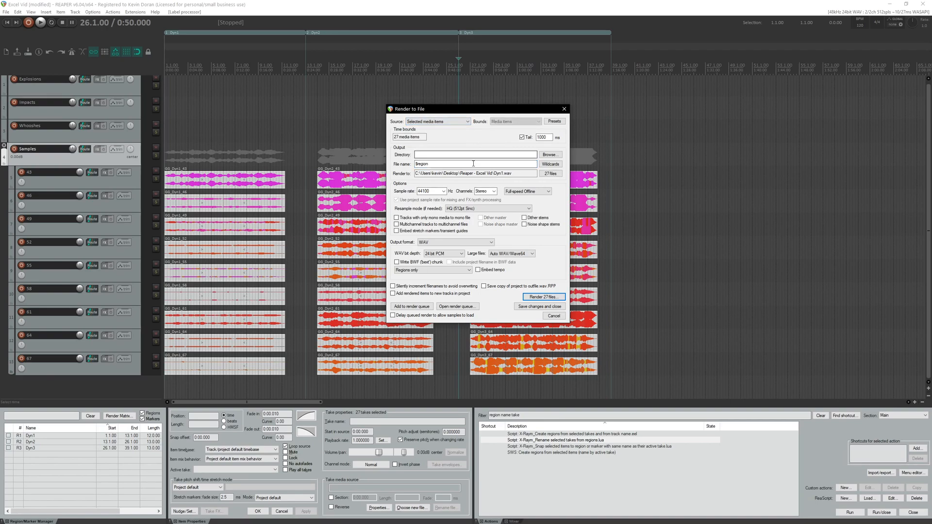
left_click_drag(511, 173, 495, 173)
left_click(463, 163)
type("\\$item")
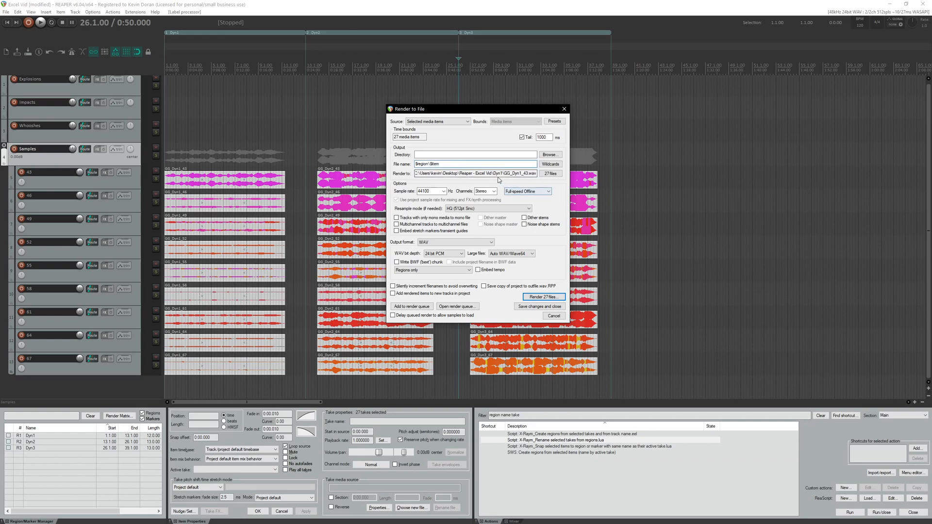
left_click_drag(504, 174, 532, 183)
left_click(521, 174)
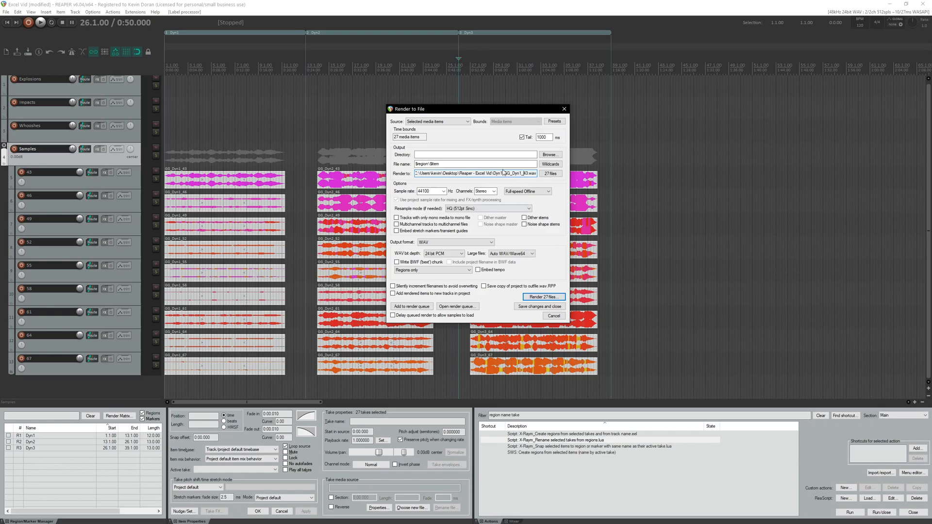
left_click(548, 315)
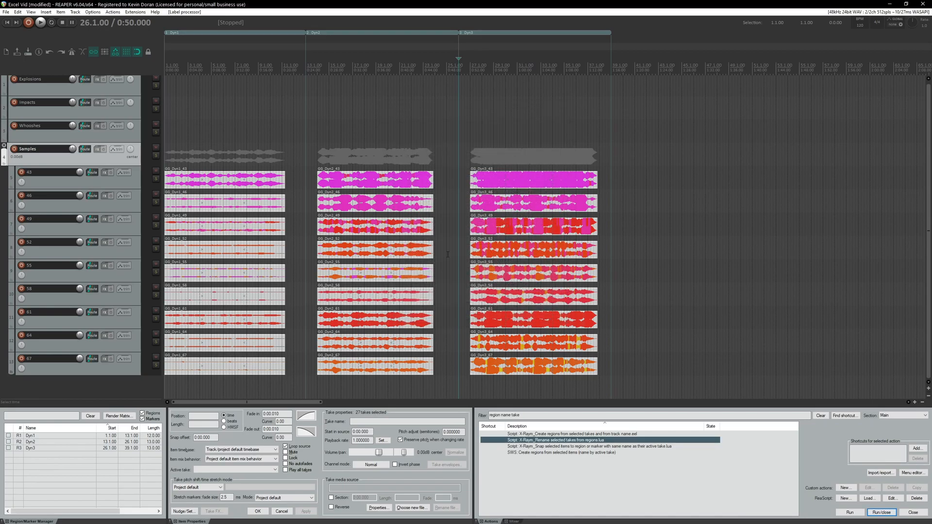
Save the project and deselect the sample items.
left_click(303, 116)
key("ctrl+s")
left_click(309, 133)
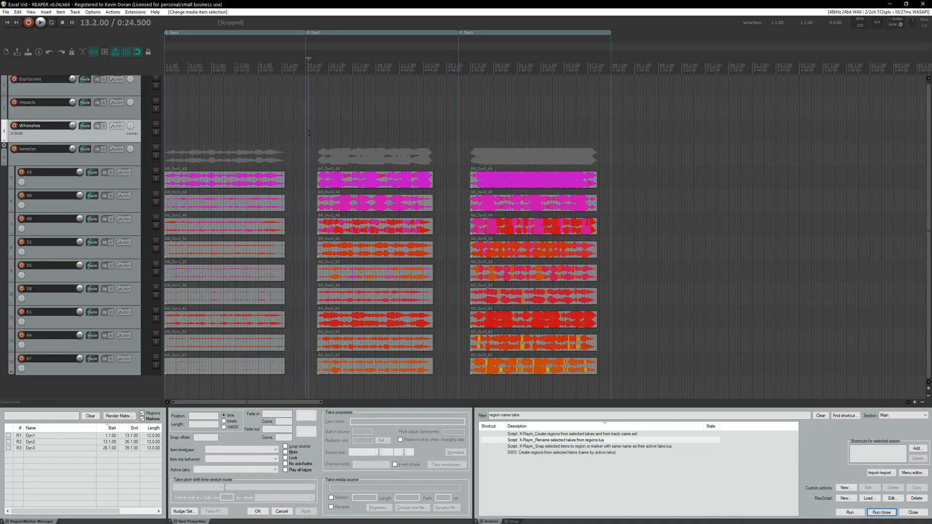
Search the action list for csv scripts and for clip actions.
key("ctrl+a")
type("csv")
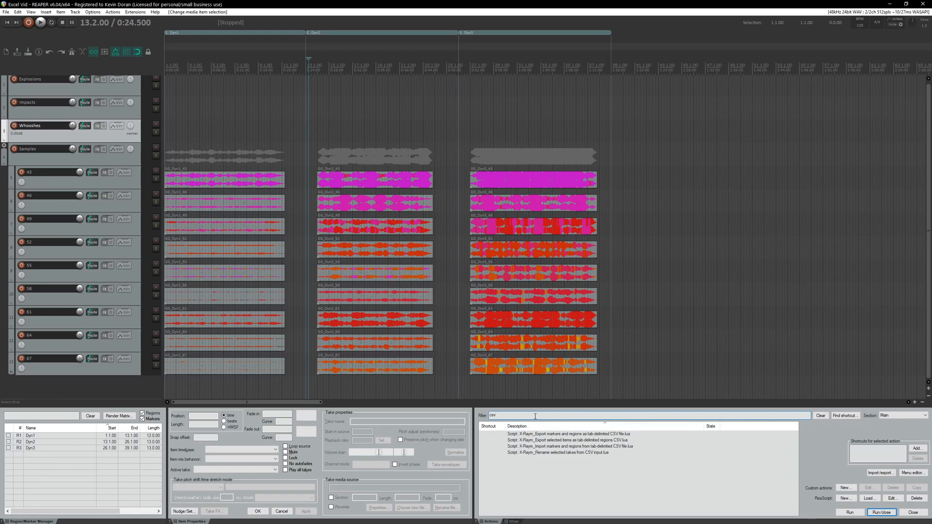
left_click(530, 430)
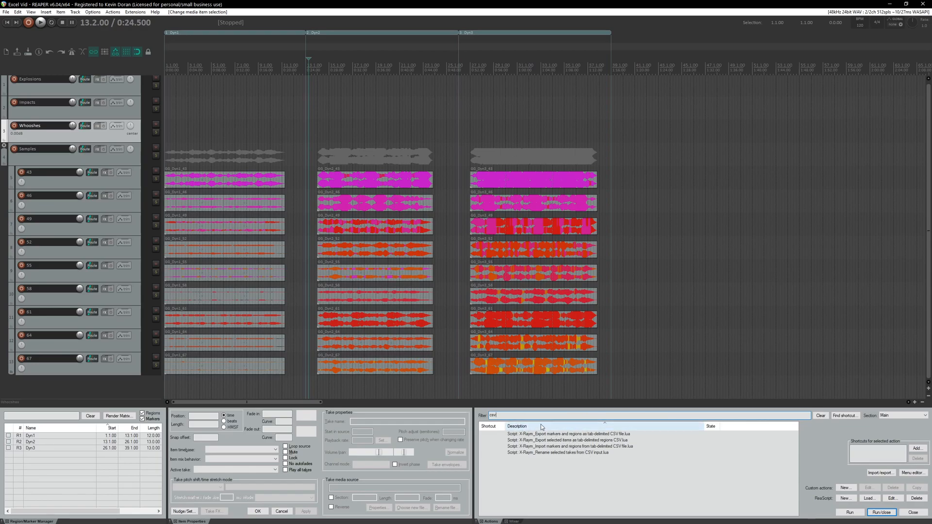
type("clip")
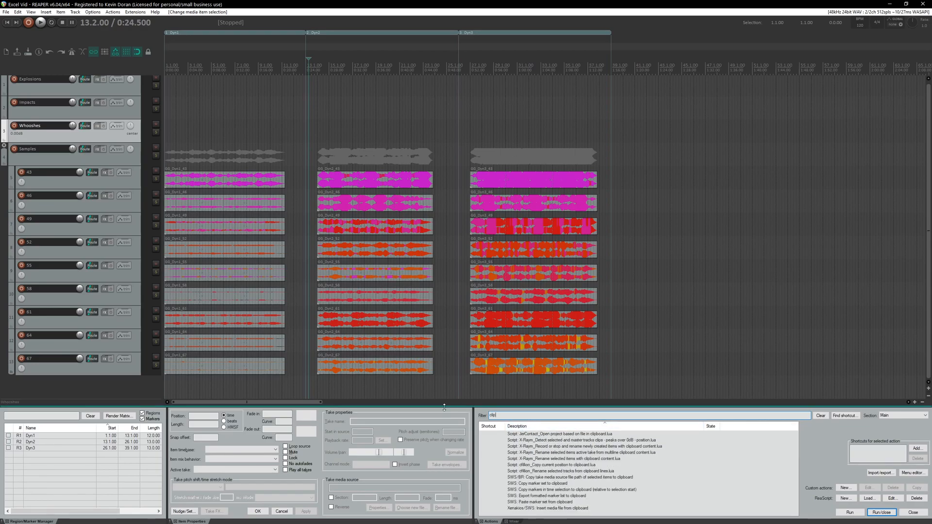